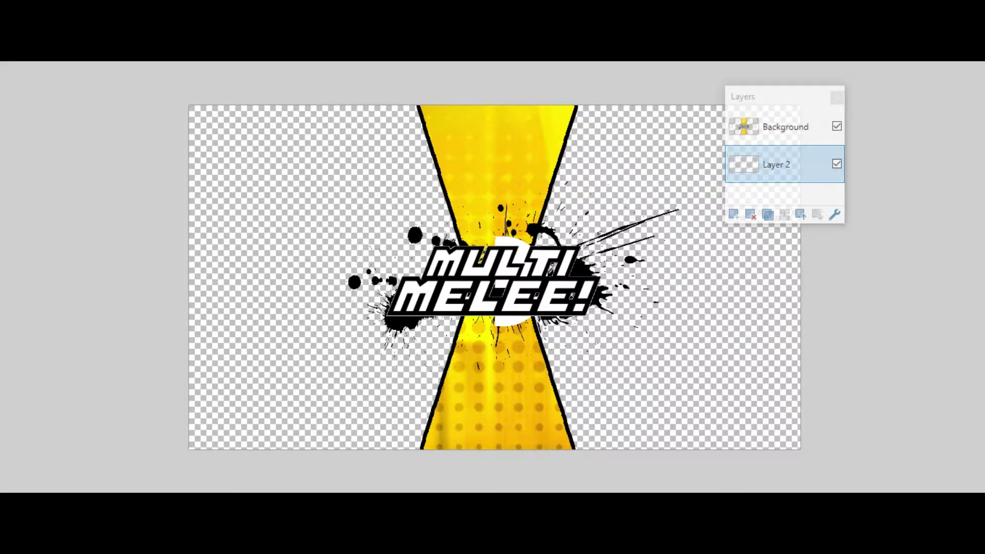
Minimize the Bandicam recorder window and move the Layers window clear of the canvas.
{"action": "key", "text": "alt+Tab"}
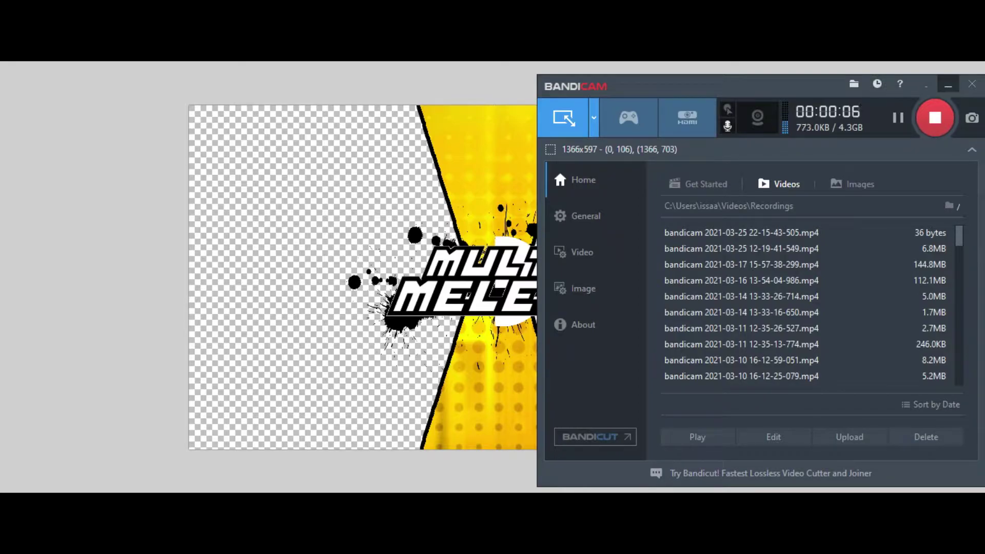
{"action": "left_click", "coordinate": [949, 85]}
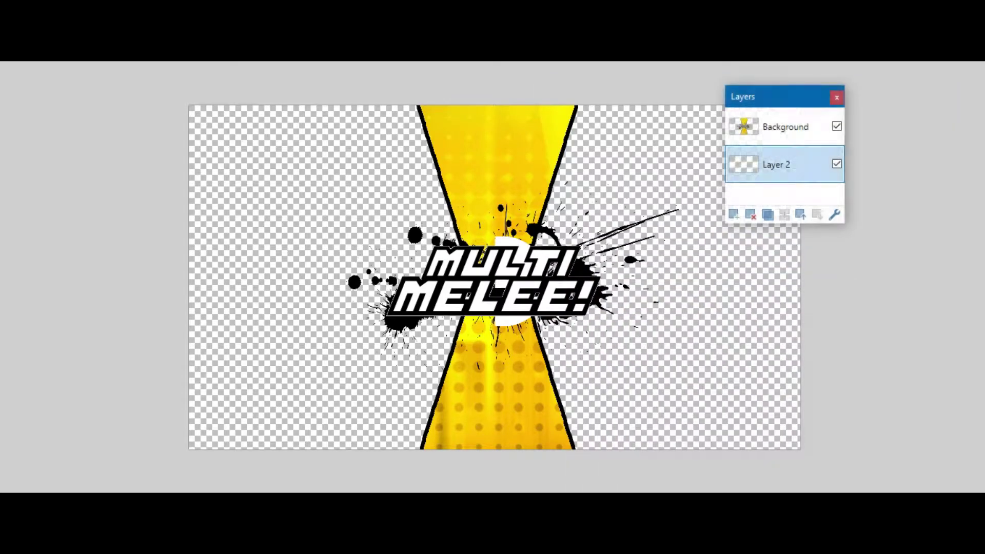
{"action": "left_click_drag", "start_coordinate": [801, 102], "coordinate": [876, 120]}
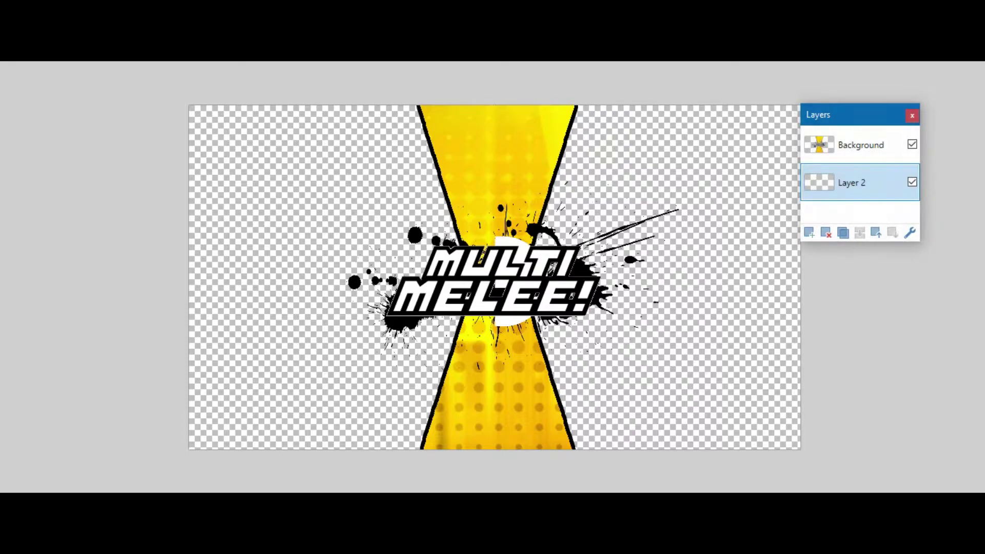
Switch to Discord, open the Death Battle Discord server and copy the full-size Kisuke Urahara render from its #resources search result.
{"action": "left_click", "coordinate": [844, 540]}
{"action": "left_click", "coordinate": [844, 496]}
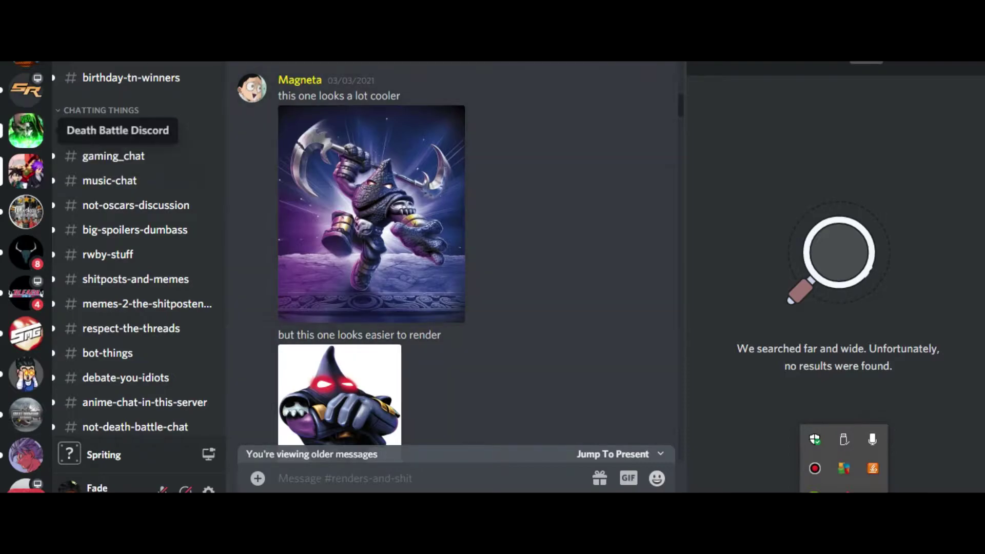
{"action": "left_click", "coordinate": [26, 132]}
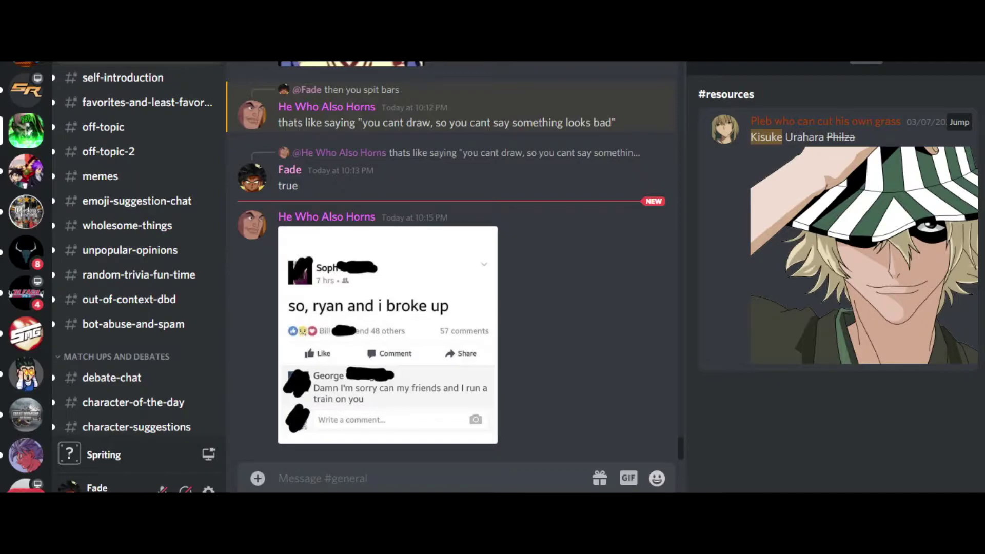
{"action": "left_click", "coordinate": [864, 256]}
{"action": "right_click", "coordinate": [527, 255]}
{"action": "left_click", "coordinate": [563, 273]}
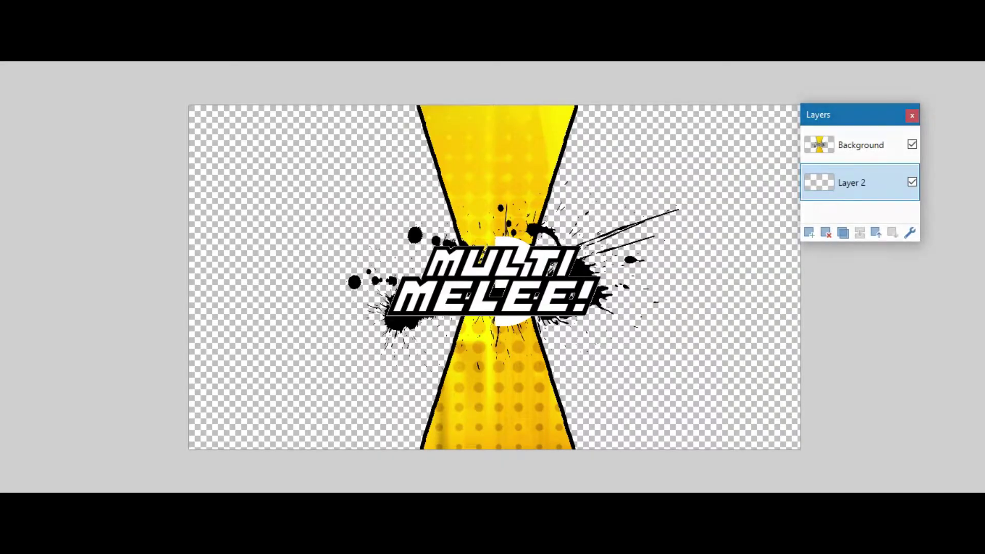
Paste the Urahara render into Layer 2 with the canvas size kept, and scale it down over the canvas's right half.
{"action": "key", "text": "ctrl+v"}
{"action": "left_click", "coordinate": [462, 373]}
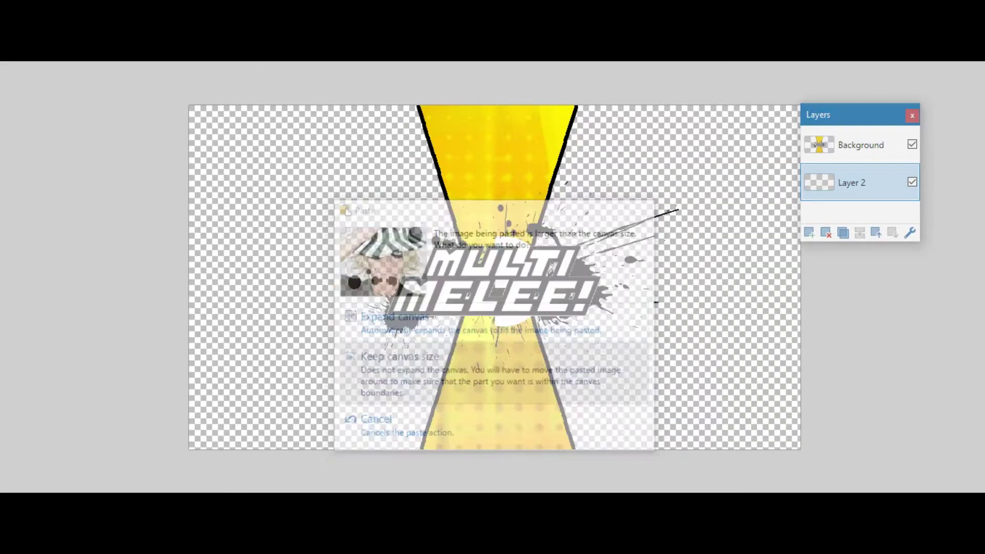
{"action": "scroll", "coordinate": [636, 343], "scroll_direction": "up", "scroll_amount": 1}
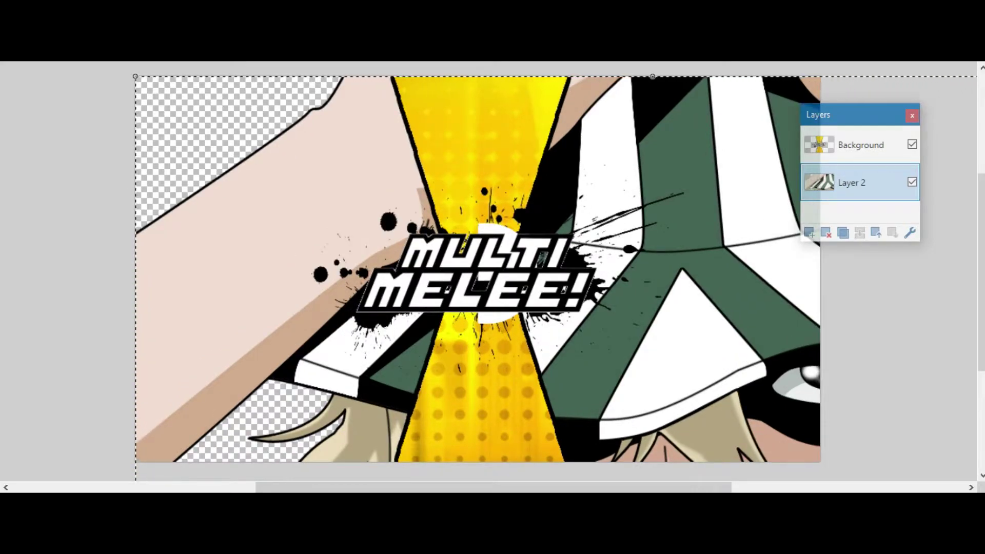
{"action": "scroll", "coordinate": [477, 267], "scroll_direction": "down", "scroll_amount": 3}
{"action": "scroll", "coordinate": [635, 389], "scroll_direction": "down", "scroll_amount": 5}
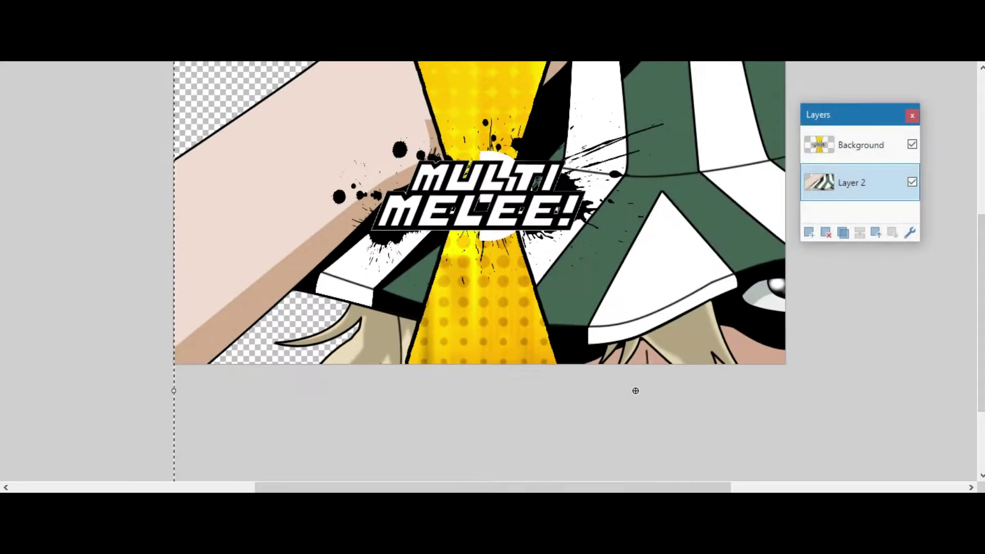
{"action": "key", "text": "ctrl+plus"}
{"action": "key", "text": "ctrl+plus"}
{"action": "key", "text": "ctrl+plus"}
{"action": "key", "text": "ctrl+plus"}
{"action": "key", "text": "ctrl+plus"}
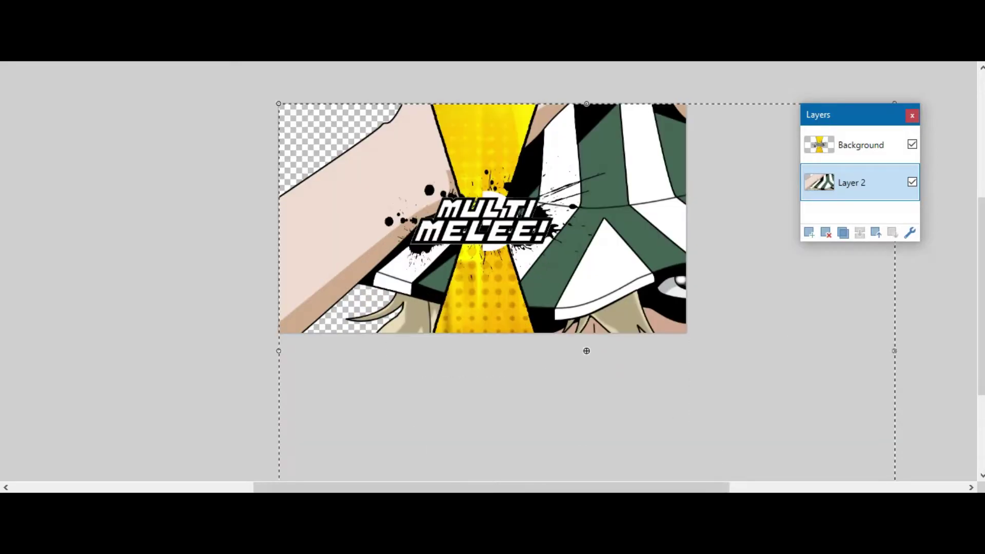
{"action": "key", "text": "ctrl+minus"}
{"action": "key", "text": "ctrl+minus"}
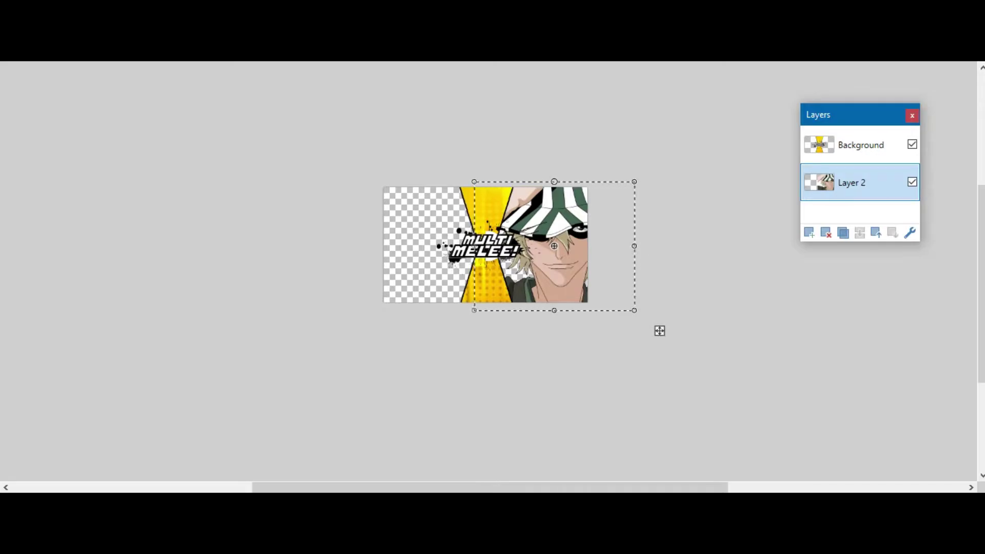
Shrink the Urahara render further so it sits in the canvas's lower-right corner.
{"action": "left_click_drag", "start_coordinate": [660, 330], "coordinate": [633, 331]}
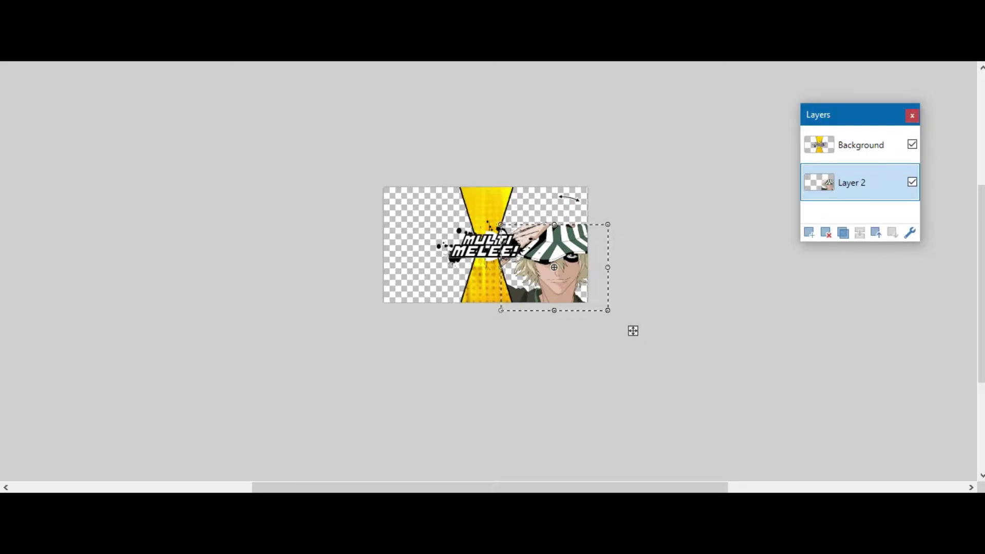
{"action": "scroll", "coordinate": [634, 331], "scroll_direction": "up", "scroll_amount": 3}
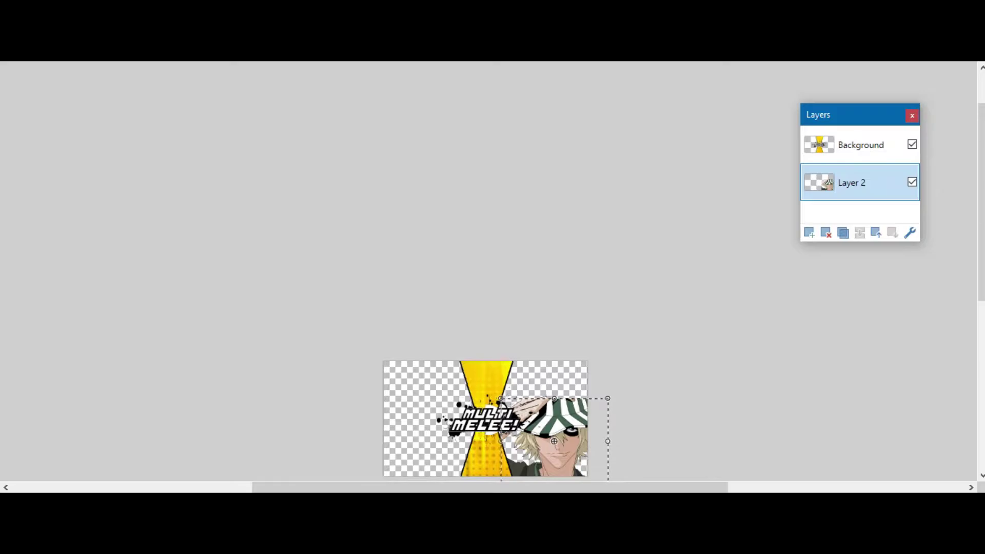
{"action": "scroll", "coordinate": [633, 389], "scroll_direction": "down", "scroll_amount": 2}
{"action": "key", "text": "ctrl+d"}
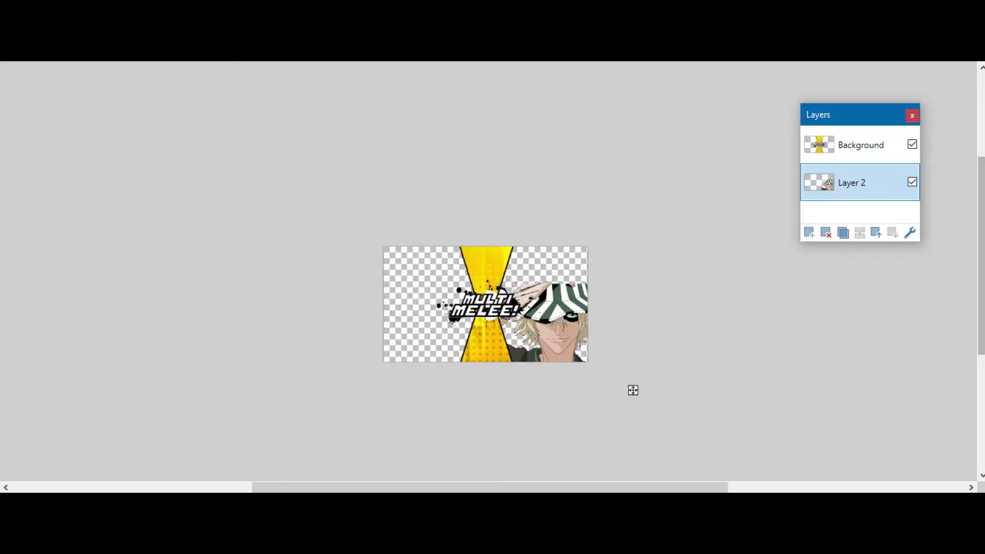
{"action": "left_click_drag", "start_coordinate": [633, 389], "coordinate": [624, 386]}
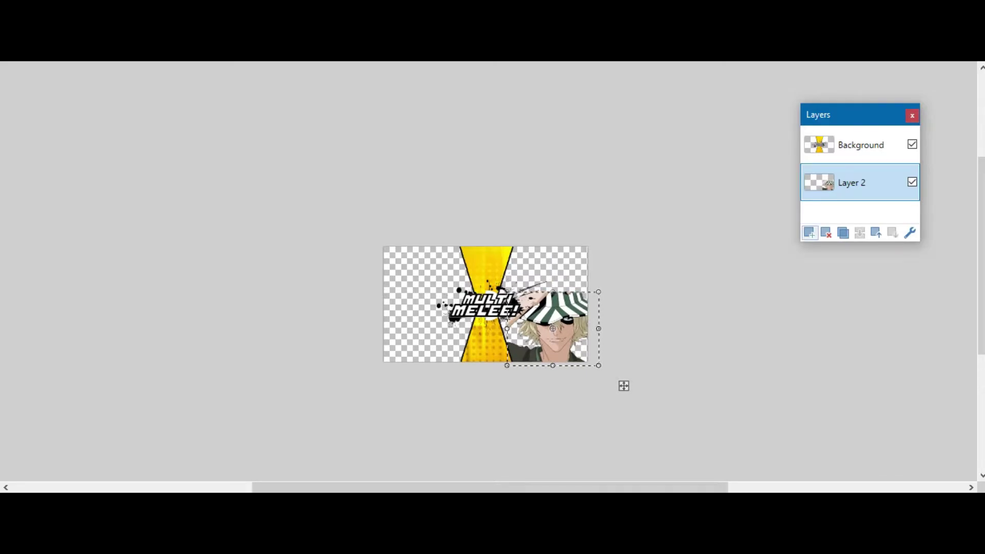
Add a layer below Layer 2, paste another Urahara render with the canvas size kept, and shrink it into the canvas's upper-left corner.
{"action": "key", "text": "ctrl+shift+n"}
{"action": "key", "text": "ctrl+Page_Down"}
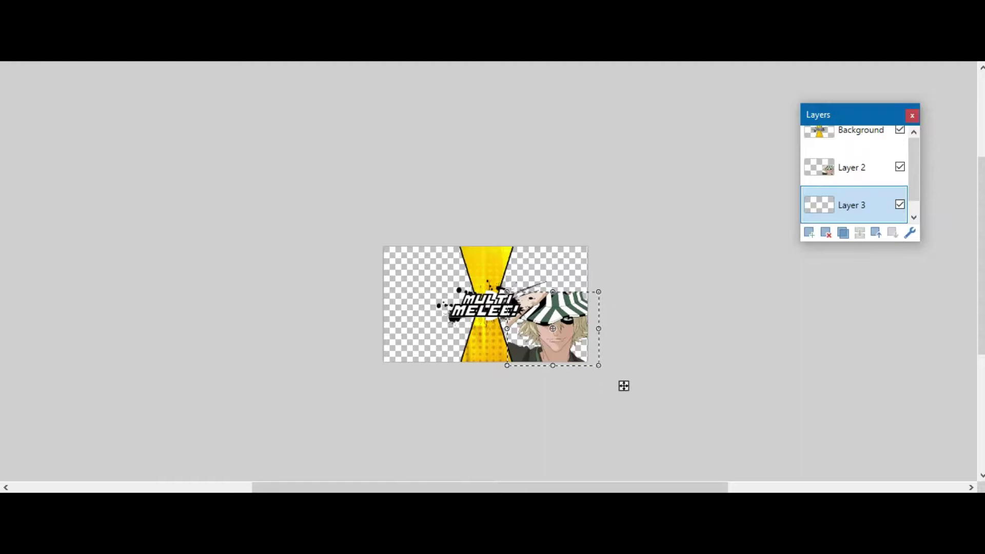
{"action": "key", "text": "ctrl+v"}
{"action": "left_click", "coordinate": [624, 386]}
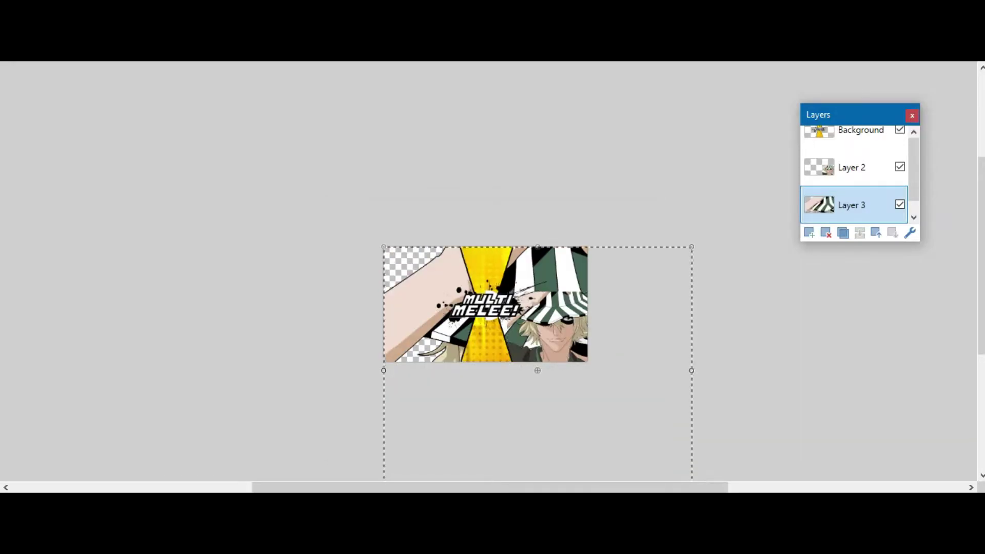
{"action": "left_click_drag", "start_coordinate": [537, 435], "coordinate": [540, 259]}
{"action": "left_click_drag", "start_coordinate": [726, 291], "coordinate": [471, 310]}
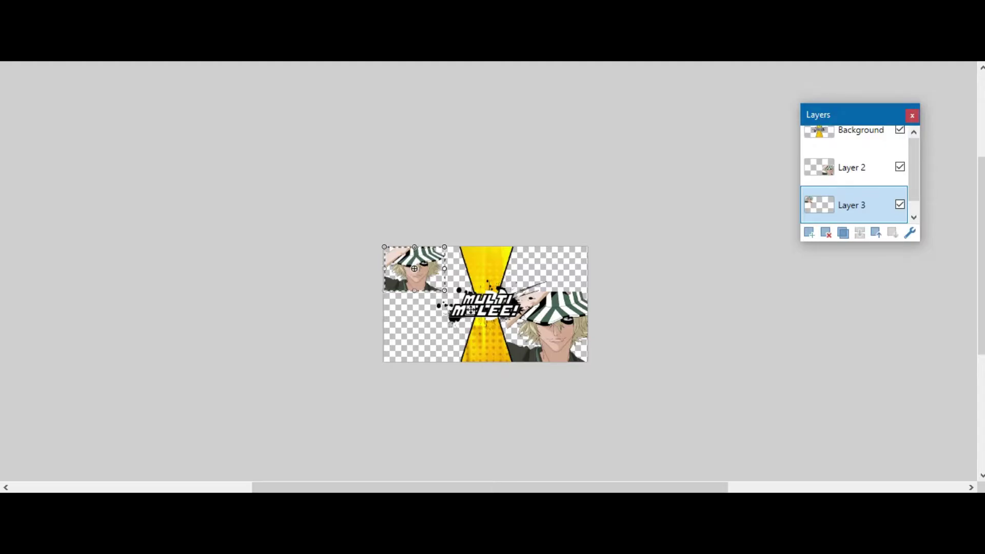
Undo the second Urahara render's scaling, pasting and added layer.
{"action": "key", "text": "ctrl+z"}
{"action": "key", "text": "ctrl+z"}
{"action": "key", "text": "ctrl+z"}
{"action": "key", "text": "ctrl+z"}
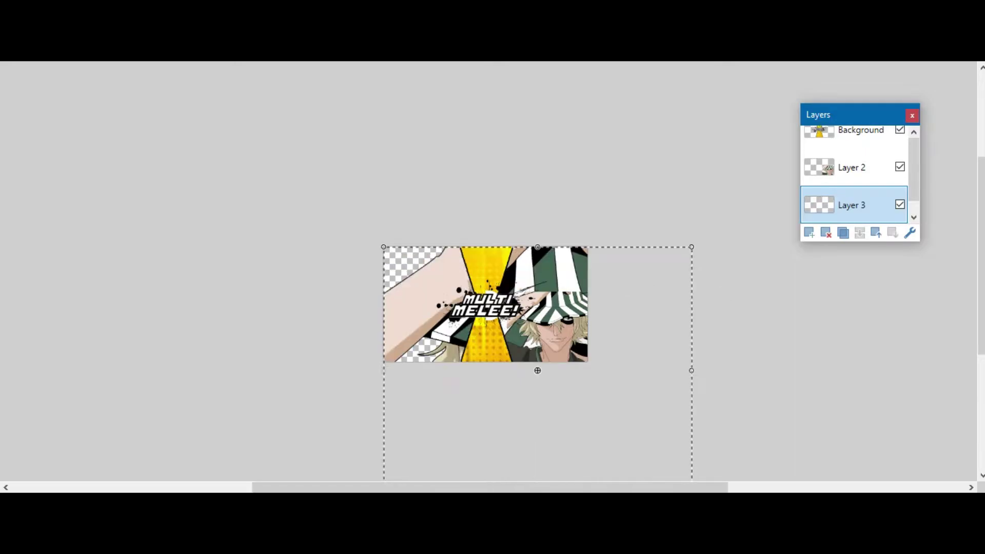
{"action": "key", "text": "ctrl+z"}
{"action": "key", "text": "ctrl+z"}
{"action": "key", "text": "ctrl+z"}
{"action": "key", "text": "ctrl+z"}
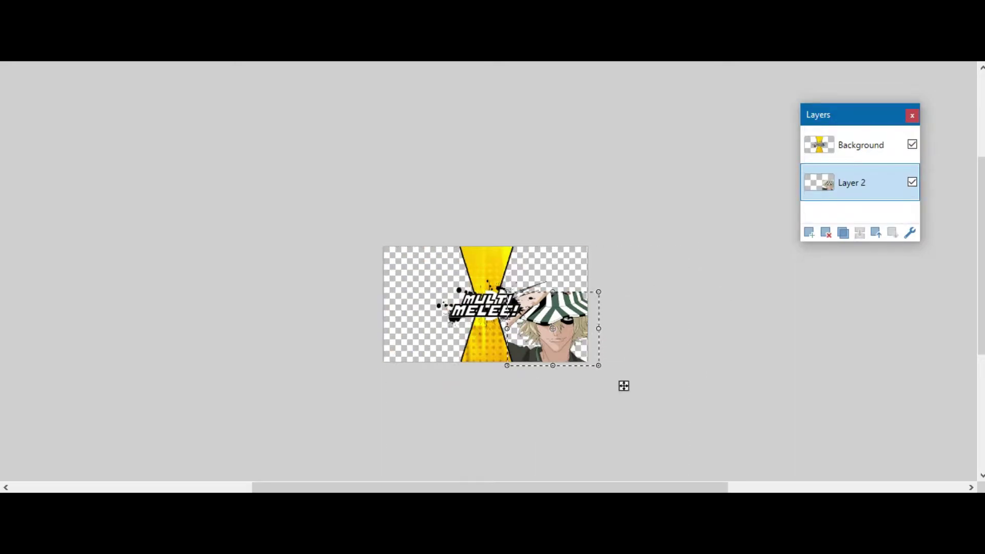
Enlarge the Urahara render on Layer 2 to fill the canvas's right half and deselect it.
{"action": "left_click_drag", "start_coordinate": [634, 384], "coordinate": [659, 390]}
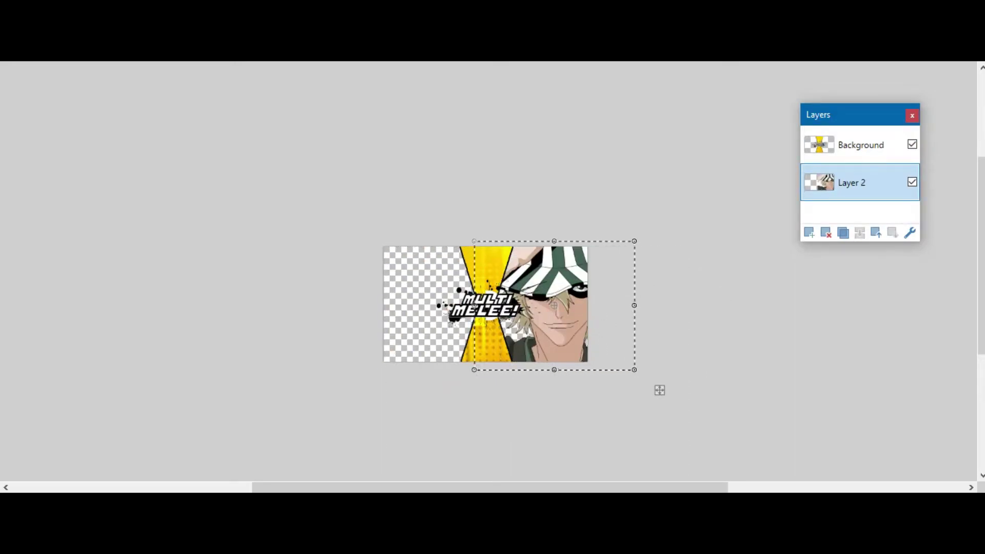
{"action": "key", "text": "ctrl+d"}
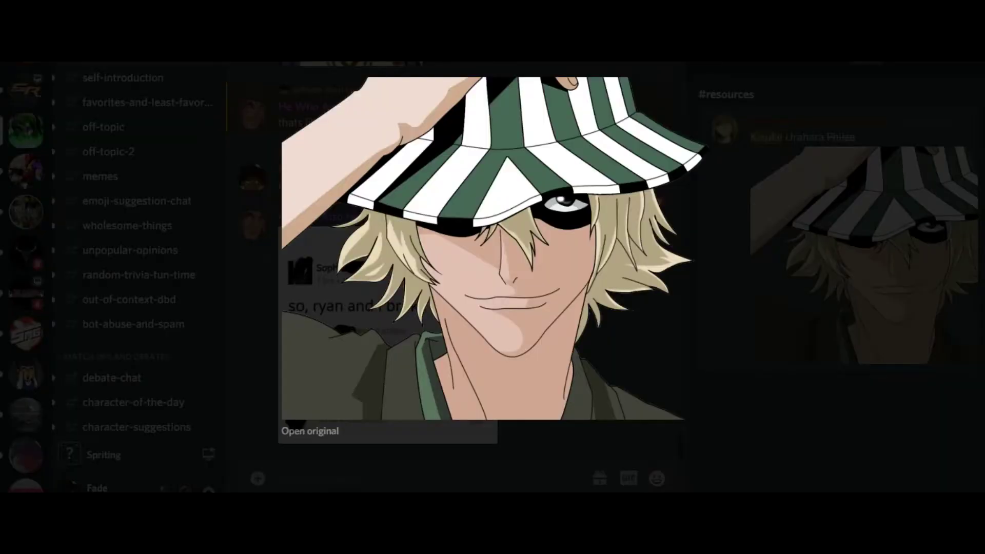
In Discord, close the image preview, search the server's messages for Gojo and copy a Gojo render from the results.
{"action": "key", "text": "Escape"}
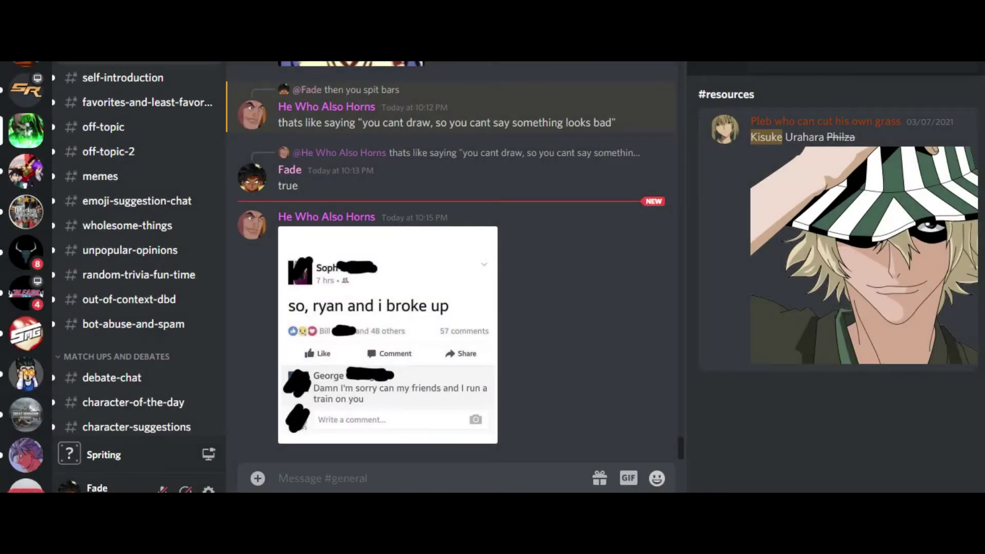
{"action": "left_click", "coordinate": [919, 20]}
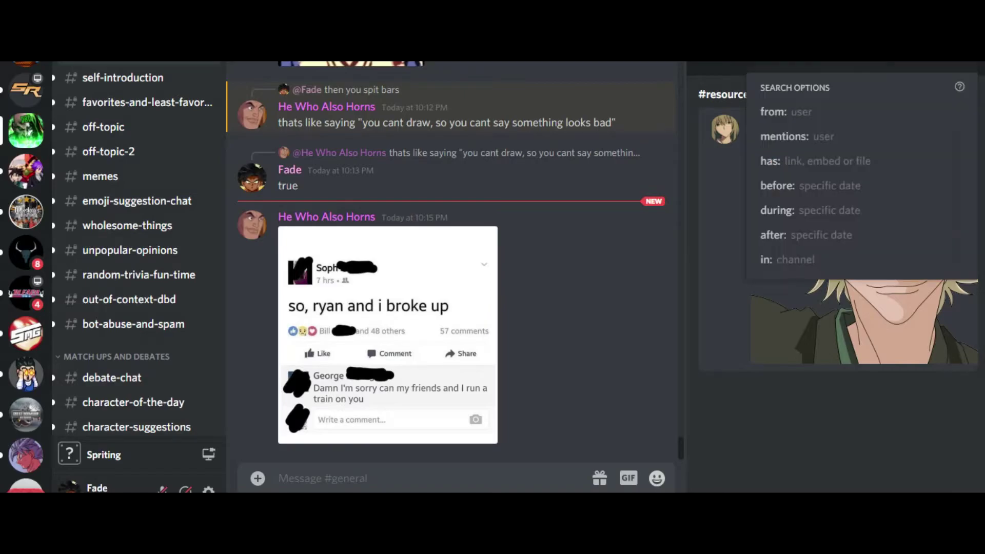
{"action": "type", "text": "goj"}
{"action": "key", "text": "Return"}
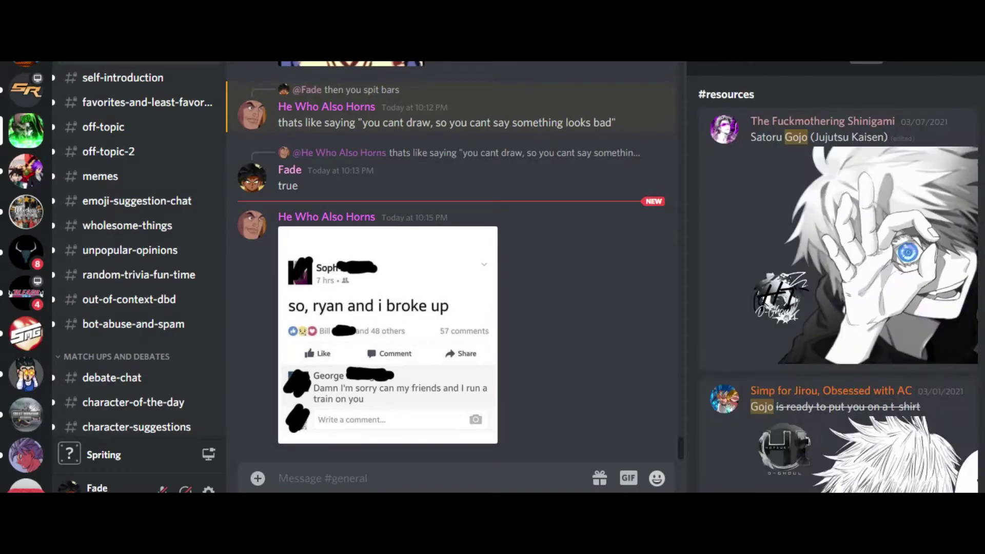
{"action": "scroll", "coordinate": [839, 257], "scroll_direction": "down", "scroll_amount": 7}
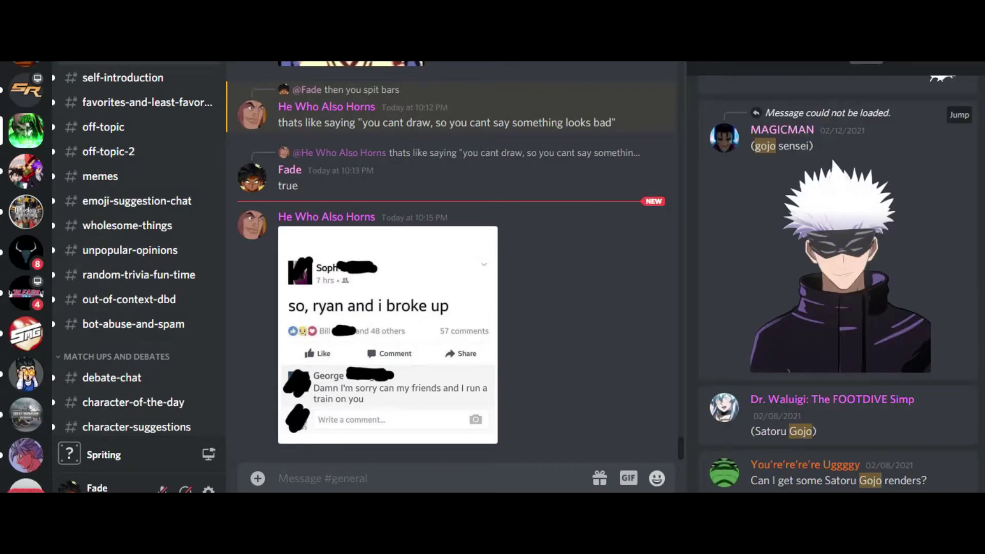
{"action": "scroll", "coordinate": [841, 282], "scroll_direction": "up", "scroll_amount": 10}
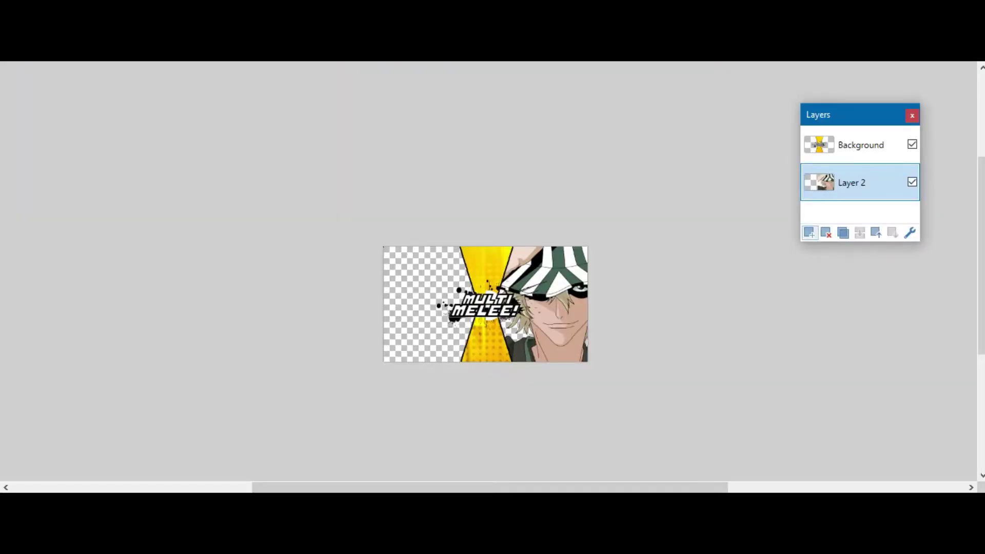
Add a layer above Layer 2, paste the Gojo render with the canvas size kept, and position his face in the canvas's left half.
{"action": "left_click", "coordinate": [810, 232]}
{"action": "key", "text": "ctrl+v"}
{"action": "left_click", "coordinate": [492, 393]}
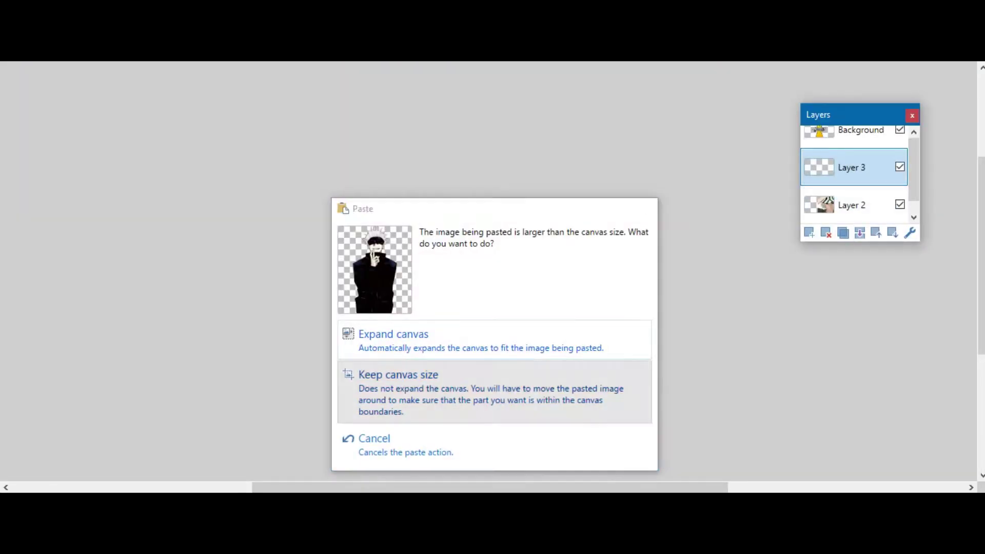
{"action": "left_click_drag", "start_coordinate": [559, 318], "coordinate": [470, 336]}
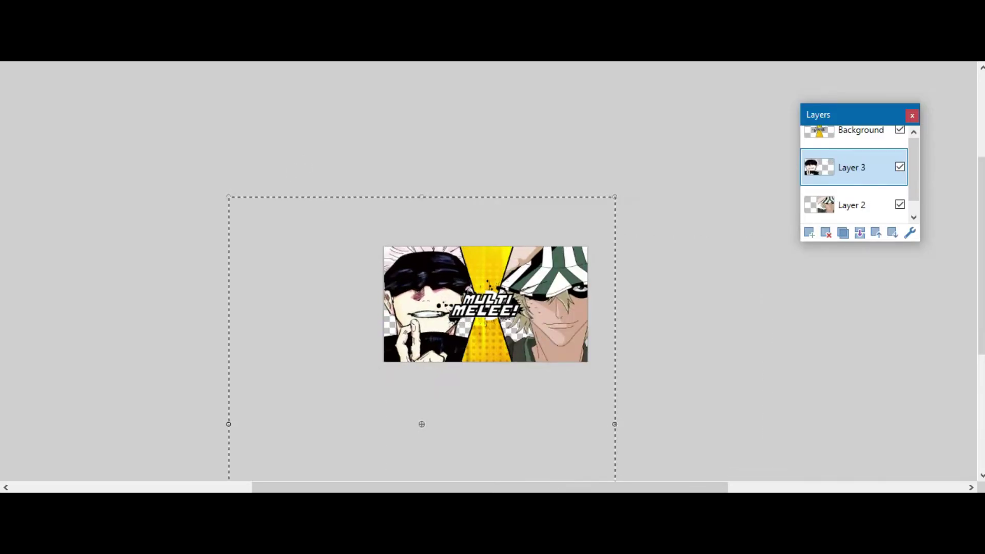
{"action": "key", "text": "ctrl+d"}
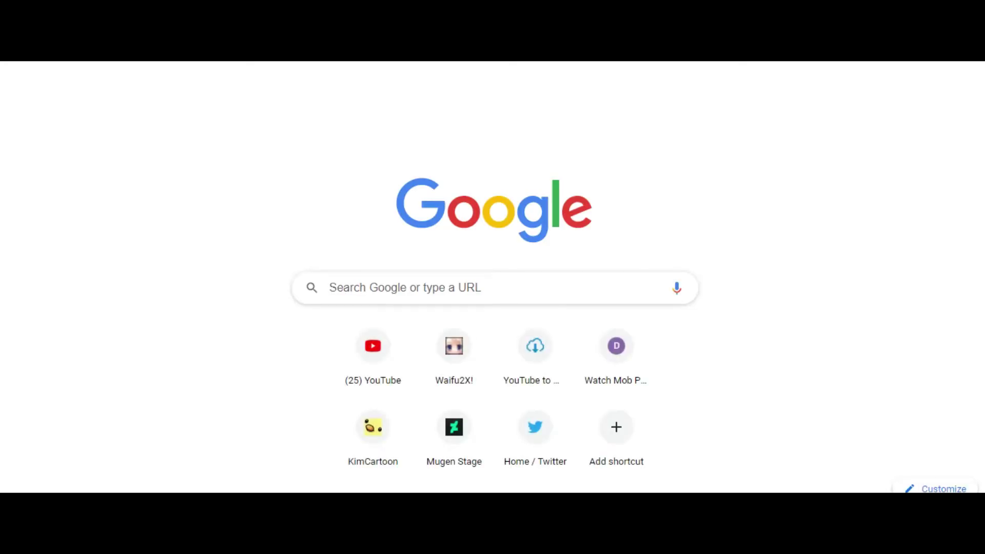
Search Google Images for jujutsu kaisen background and examine the results for a backdrop to use behind Gojo.
{"action": "type", "text": "jujutsu"}
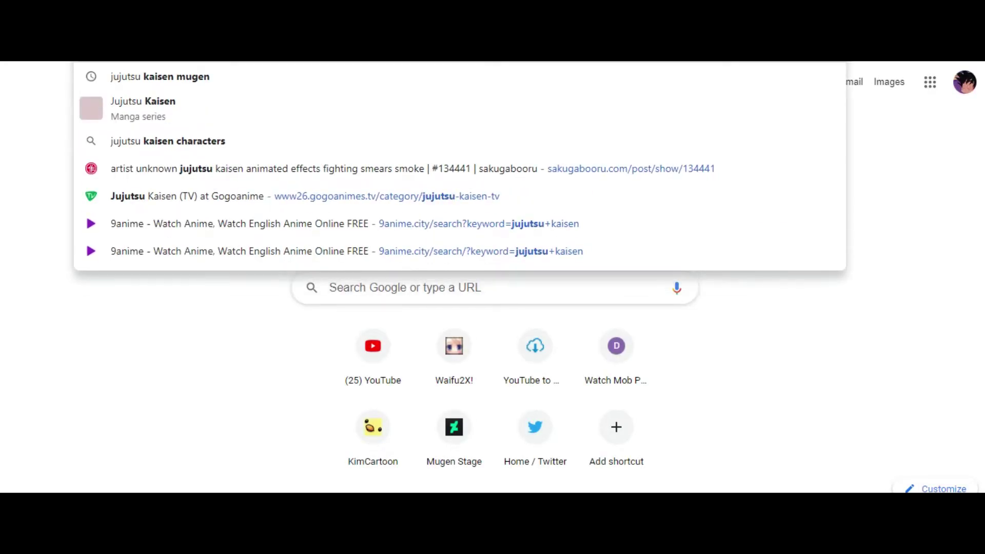
{"action": "type", "text": " kaisen background"}
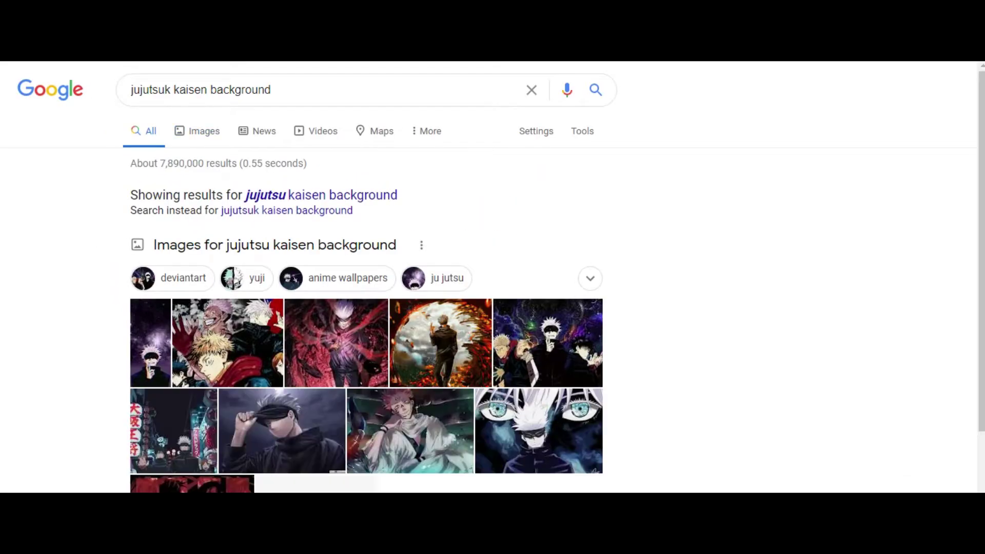
{"action": "left_click", "coordinate": [197, 131]}
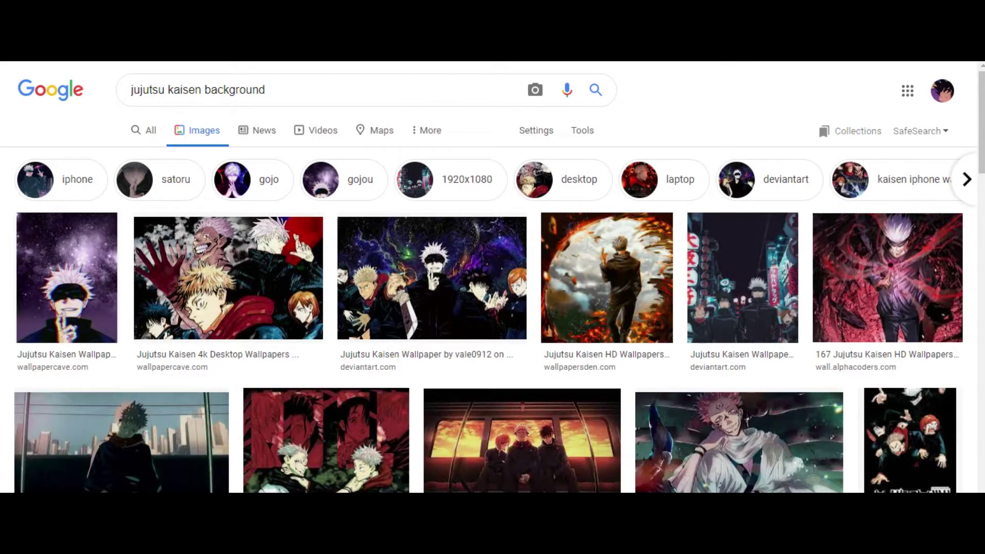
{"action": "scroll", "coordinate": [67, 241], "scroll_direction": "down", "scroll_amount": 2}
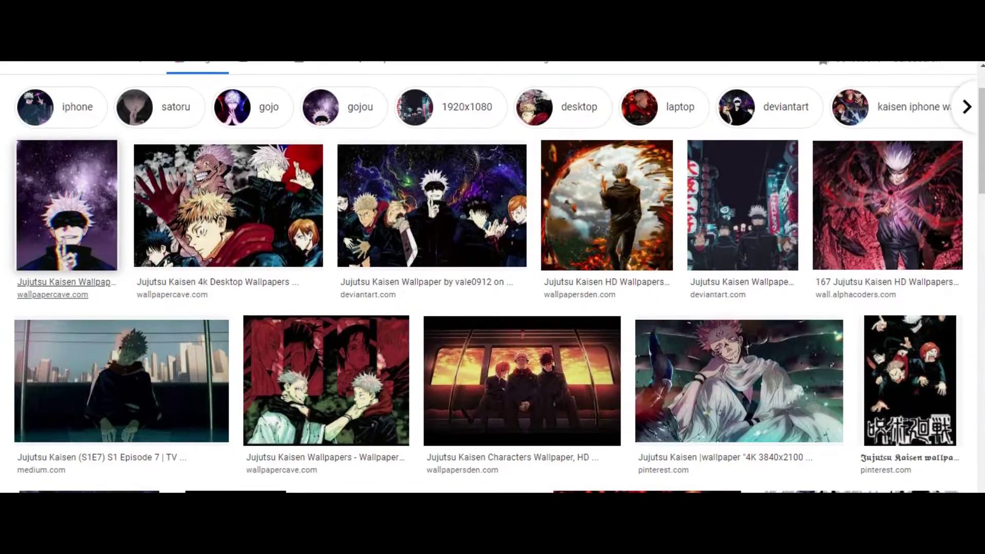
{"action": "scroll", "coordinate": [67, 241], "scroll_direction": "down", "scroll_amount": 4}
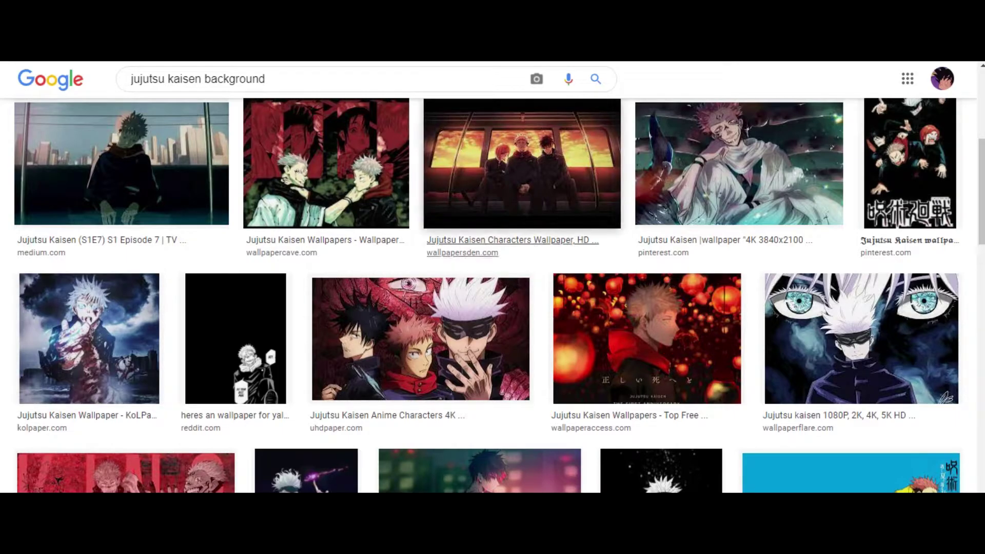
{"action": "scroll", "coordinate": [522, 170], "scroll_direction": "down", "scroll_amount": 7}
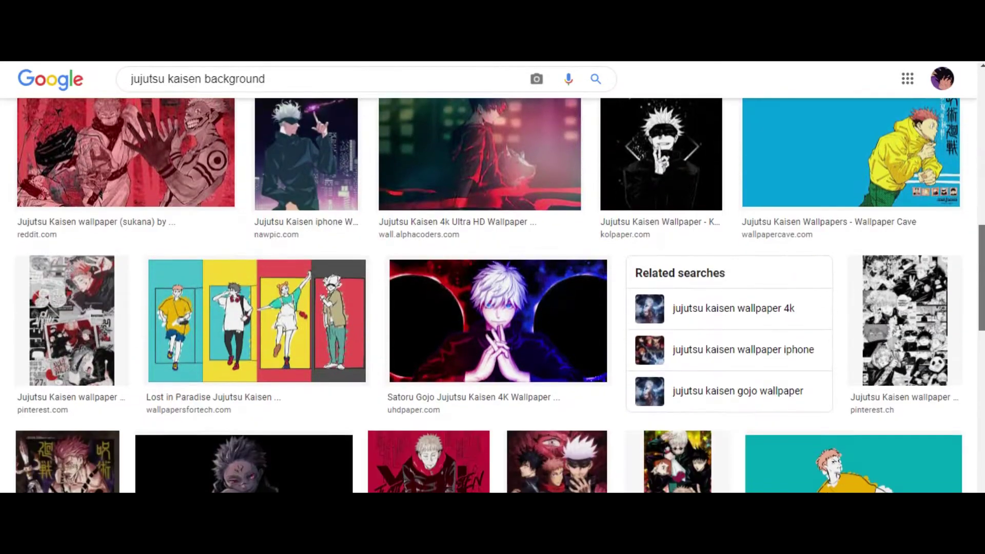
{"action": "scroll", "coordinate": [493, 295], "scroll_direction": "down", "scroll_amount": 13}
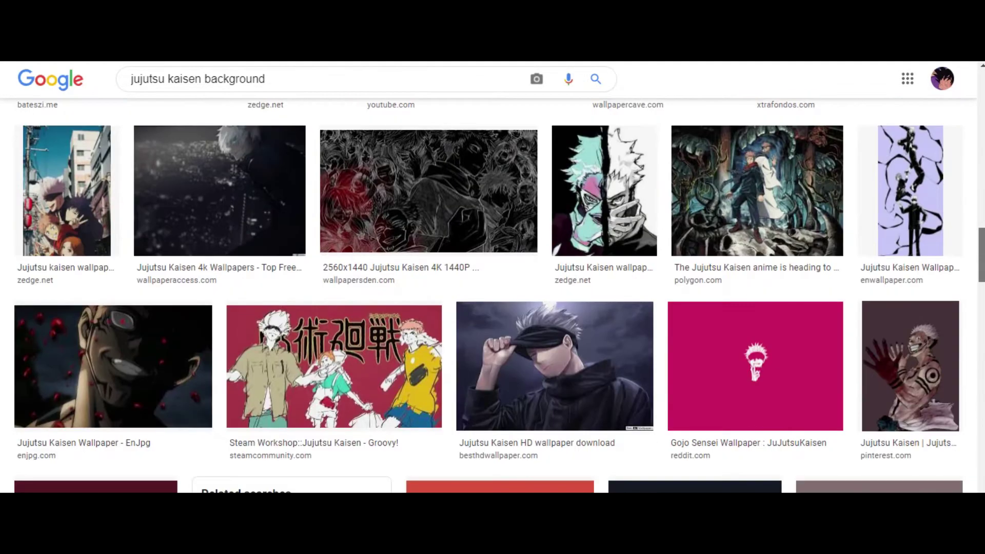
{"action": "scroll", "coordinate": [492, 296], "scroll_direction": "up", "scroll_amount": 1}
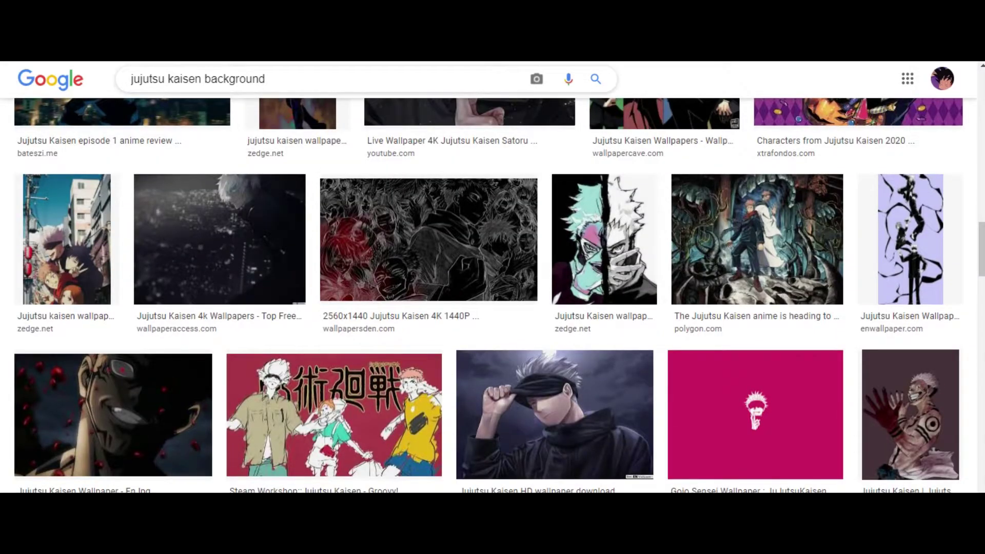
Search the images for space and copy the purple nebula picture titled Quiz: Space Exploration.
{"action": "triple_click", "coordinate": [215, 79]}
{"action": "type", "text": "space"}
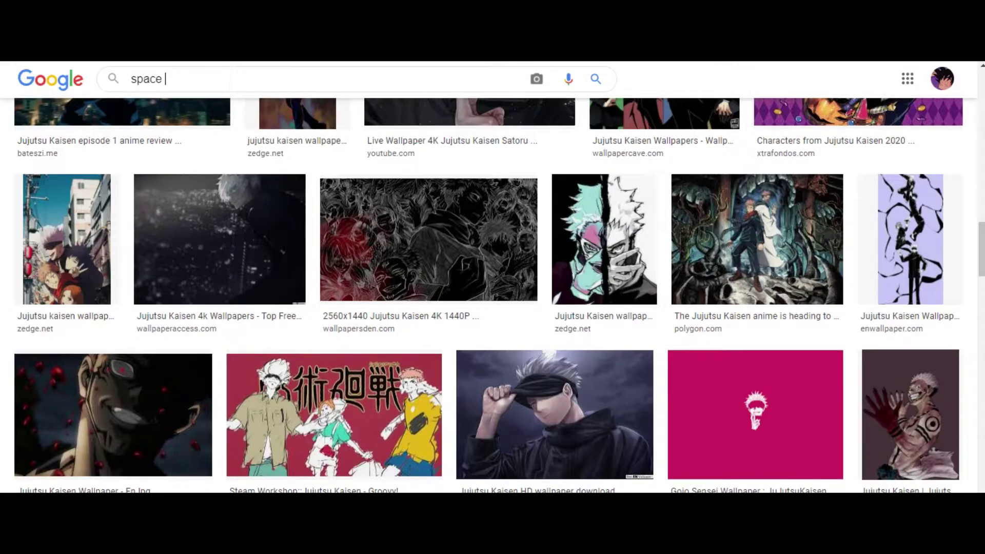
{"action": "key", "text": "Return"}
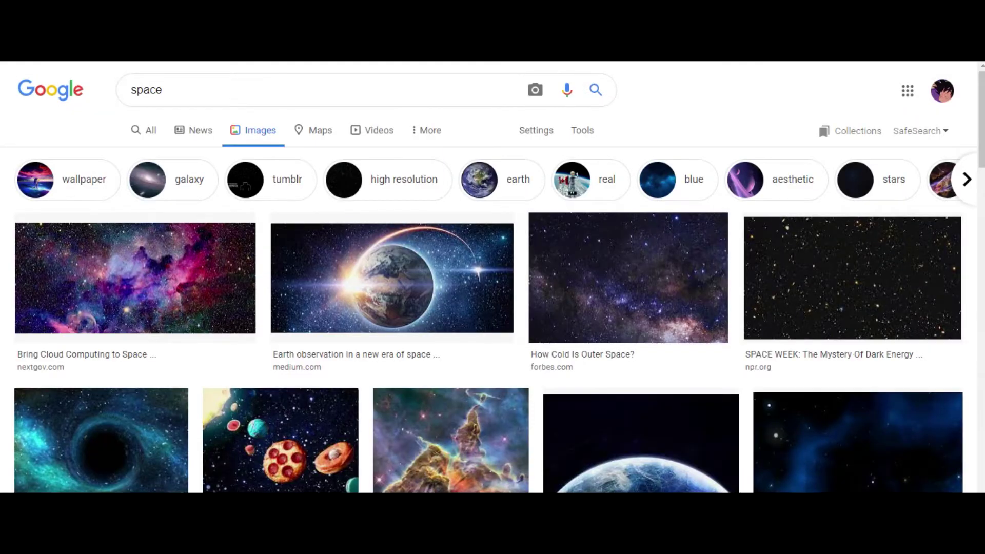
{"action": "scroll", "coordinate": [493, 277], "scroll_direction": "down", "scroll_amount": 8}
{"action": "scroll", "coordinate": [493, 277], "scroll_direction": "down", "scroll_amount": 3}
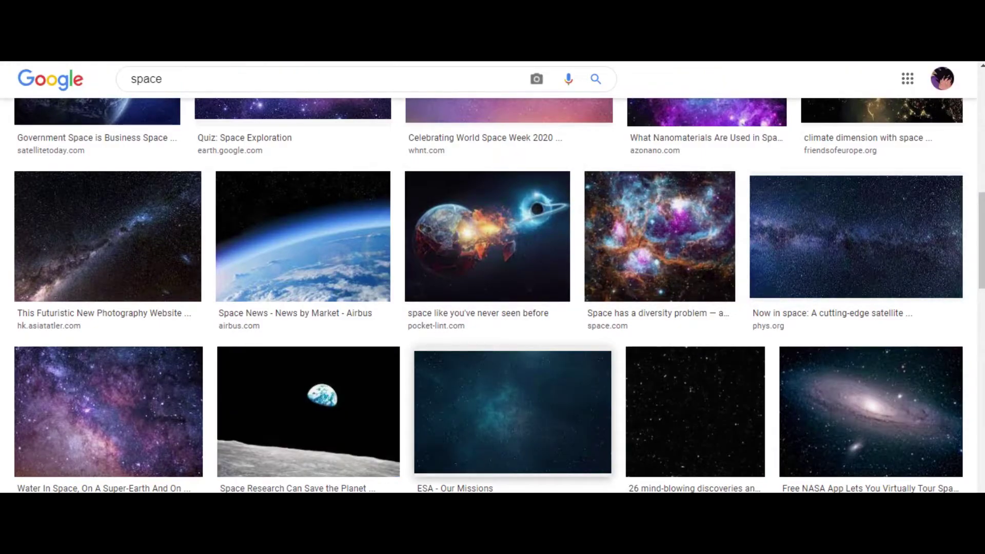
{"action": "scroll", "coordinate": [492, 296], "scroll_direction": "up", "scroll_amount": 3}
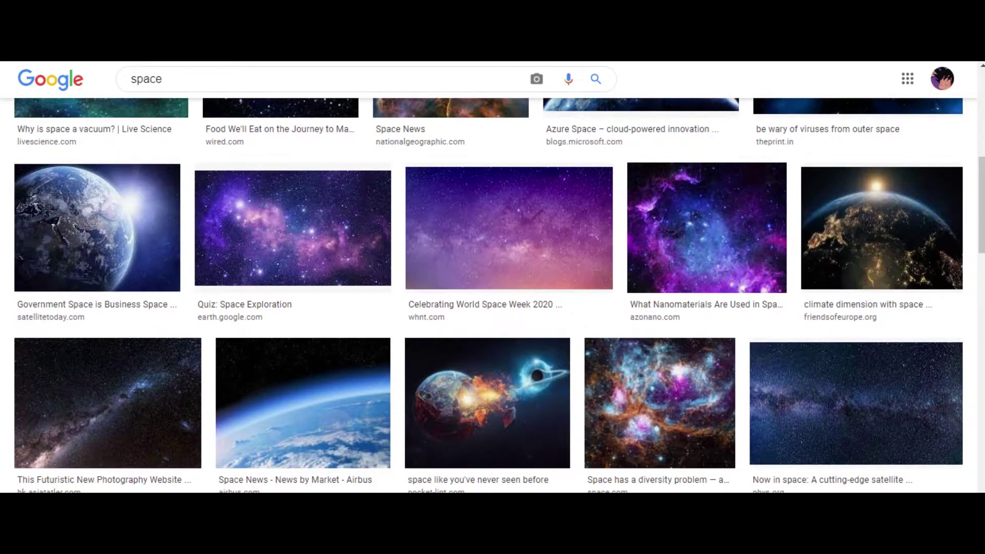
{"action": "left_click", "coordinate": [293, 229]}
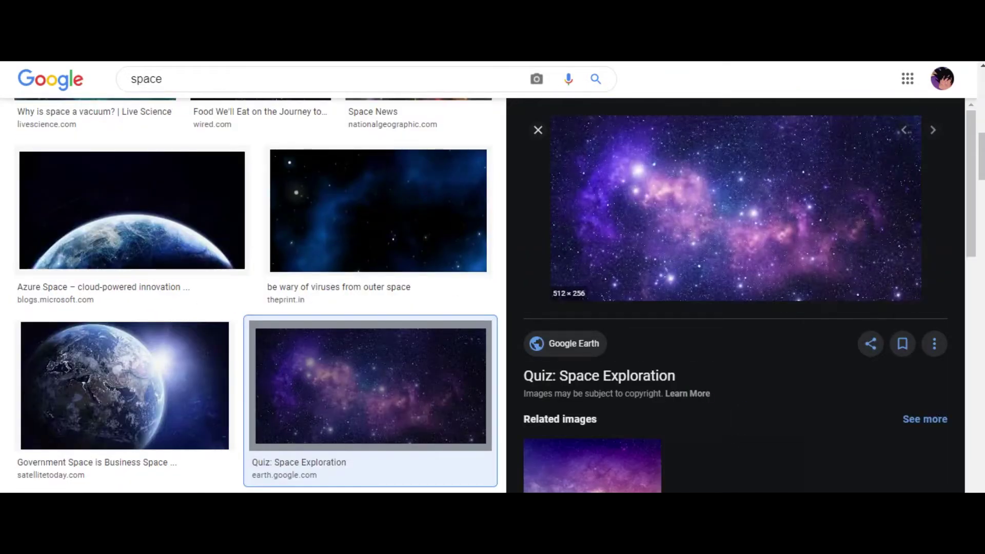
{"action": "right_click", "coordinate": [598, 226]}
{"action": "left_click", "coordinate": [642, 398]}
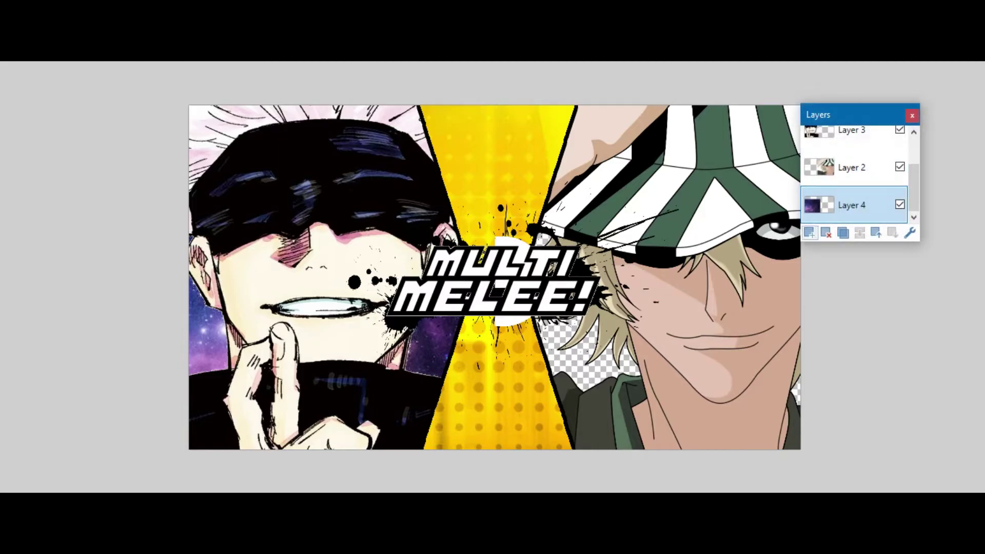
In the browser, search the images for kisuke shop, and in paint.net adjust the position of the background pasted on Layer 5 behind Urahara.
{"action": "key", "text": "alt+Tab"}
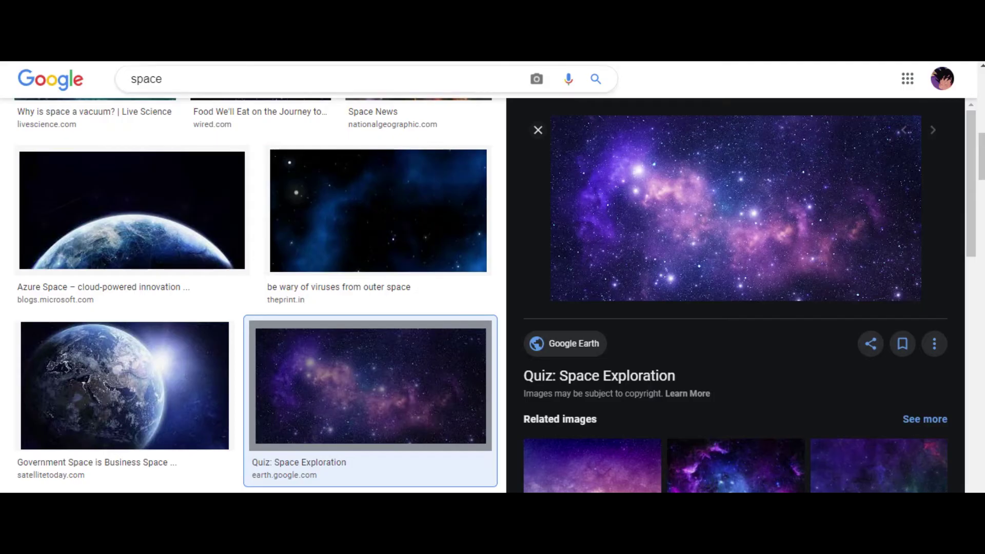
{"action": "left_click", "coordinate": [216, 79]}
{"action": "key", "text": "ctrl+a"}
{"action": "type", "text": "q"}
{"action": "key", "text": "BackSpace"}
{"action": "type", "text": "k"}
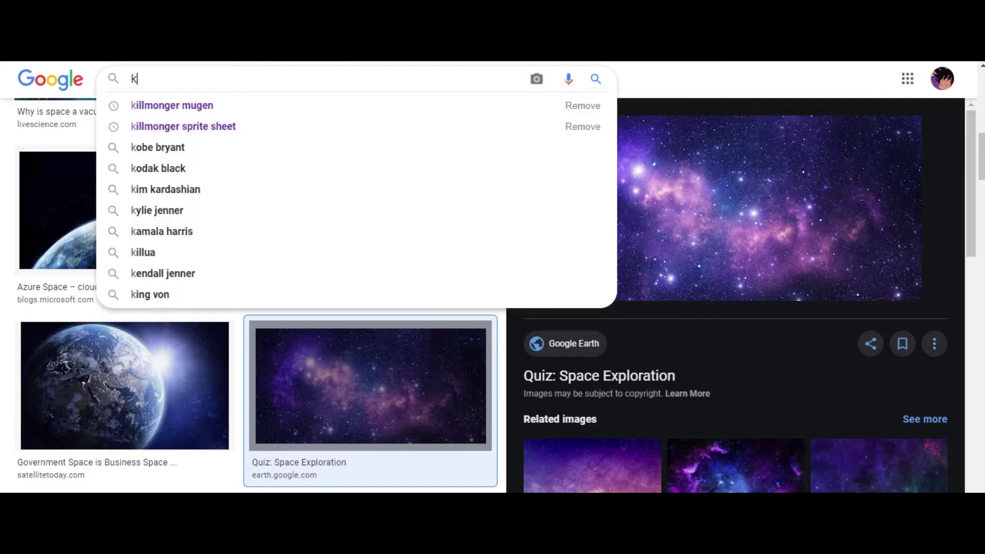
{"action": "type", "text": "isuke shop"}
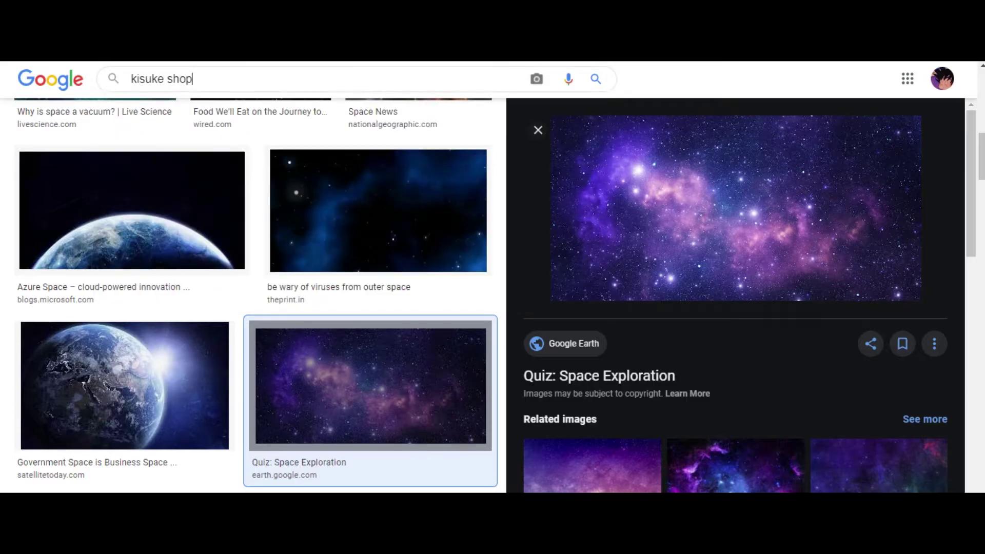
{"action": "key", "text": "Return"}
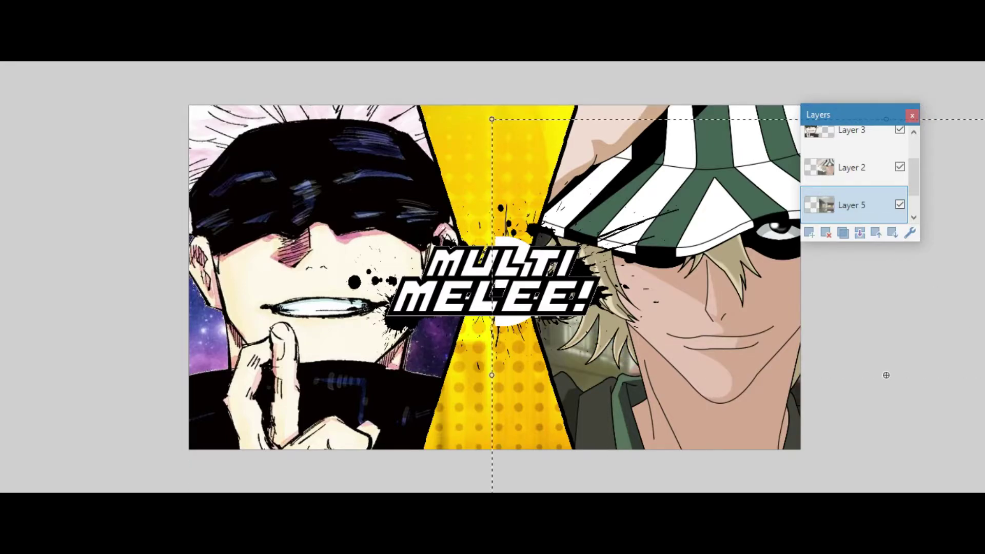
{"action": "left_click_drag", "start_coordinate": [886, 375], "coordinate": [877, 354]}
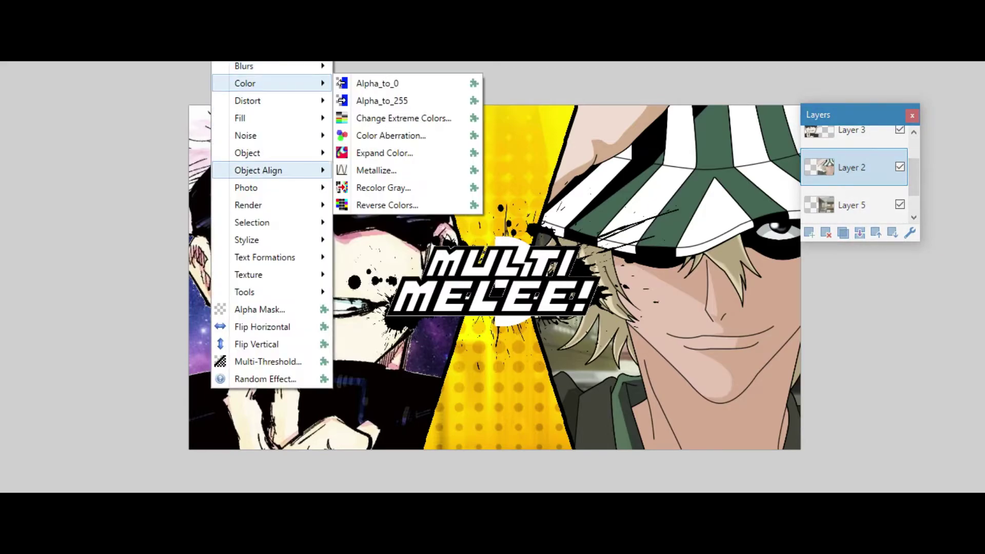
Start a Drop Shadow effect on the Urahara render on Layer 2 with Offset X -3 and Offset Y 3.
{"action": "mouse_move", "coordinate": [259, 170]}
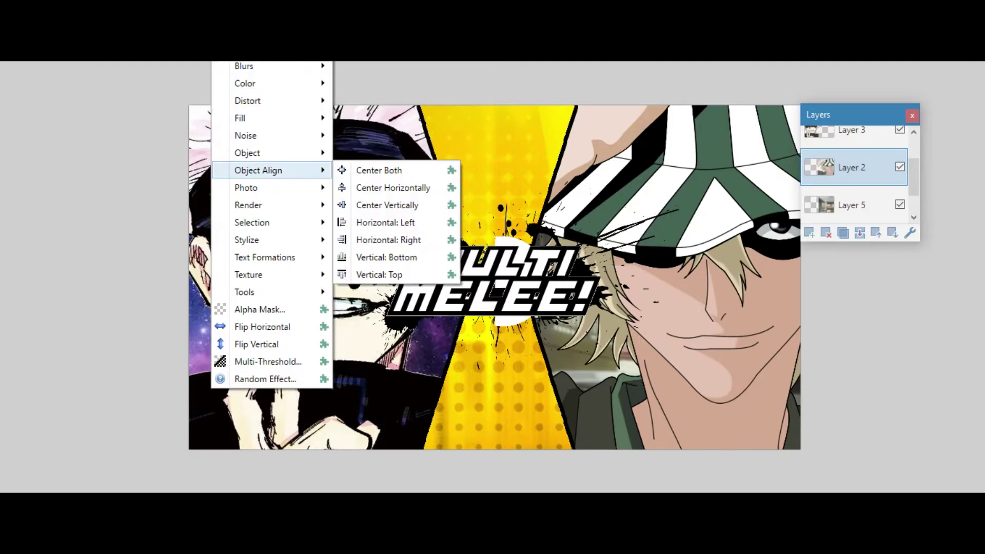
{"action": "mouse_move", "coordinate": [248, 153]}
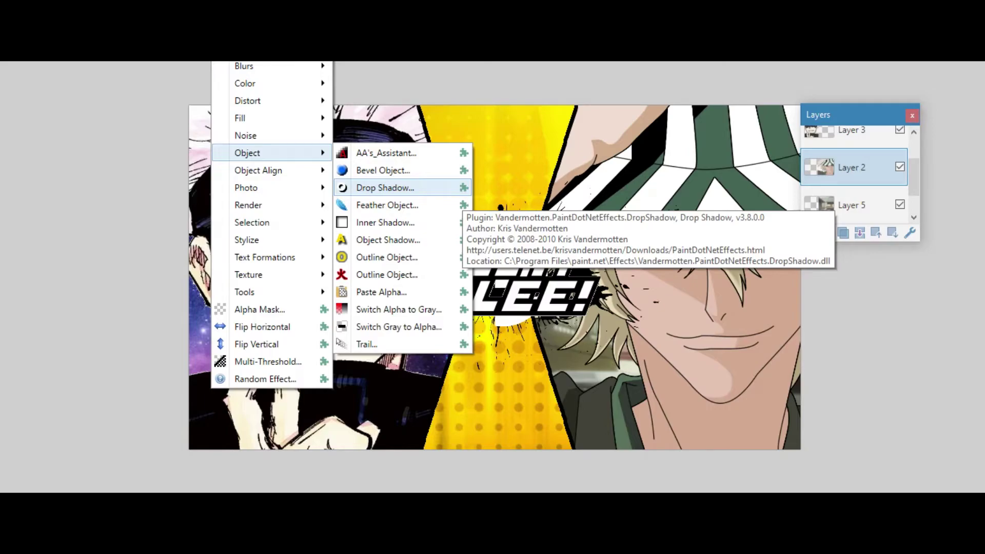
{"action": "left_click", "coordinate": [457, 189]}
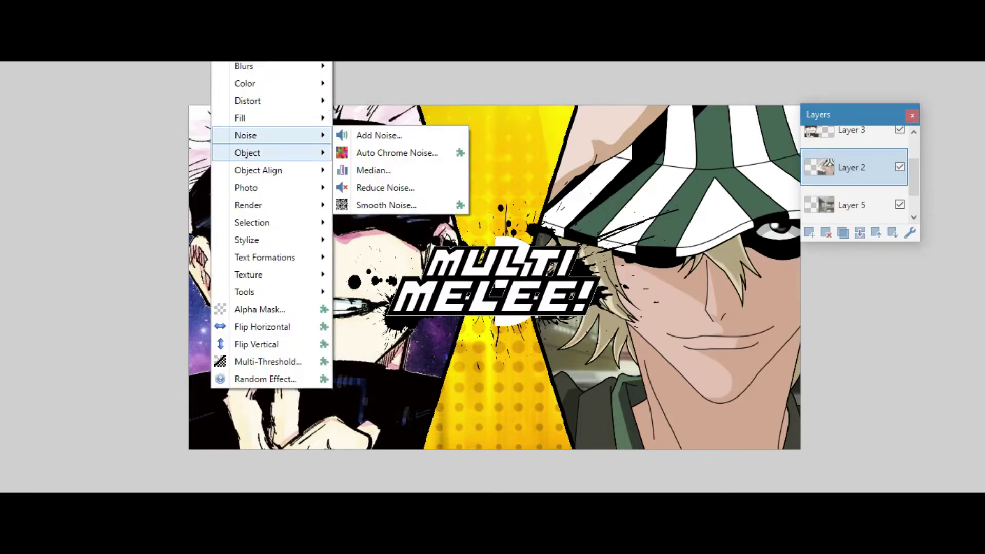
{"action": "mouse_move", "coordinate": [272, 153]}
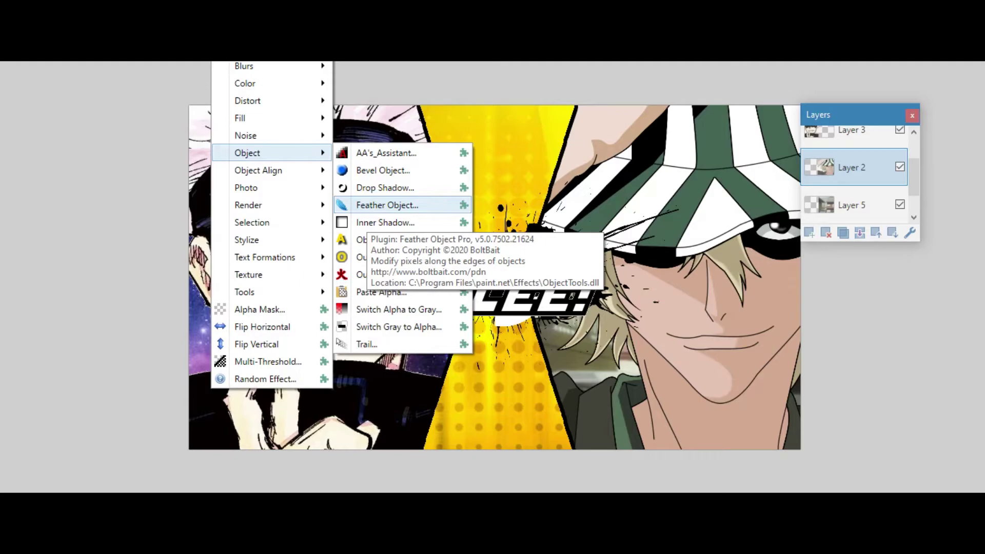
{"action": "key", "text": "Up"}
{"action": "key", "text": "Return"}
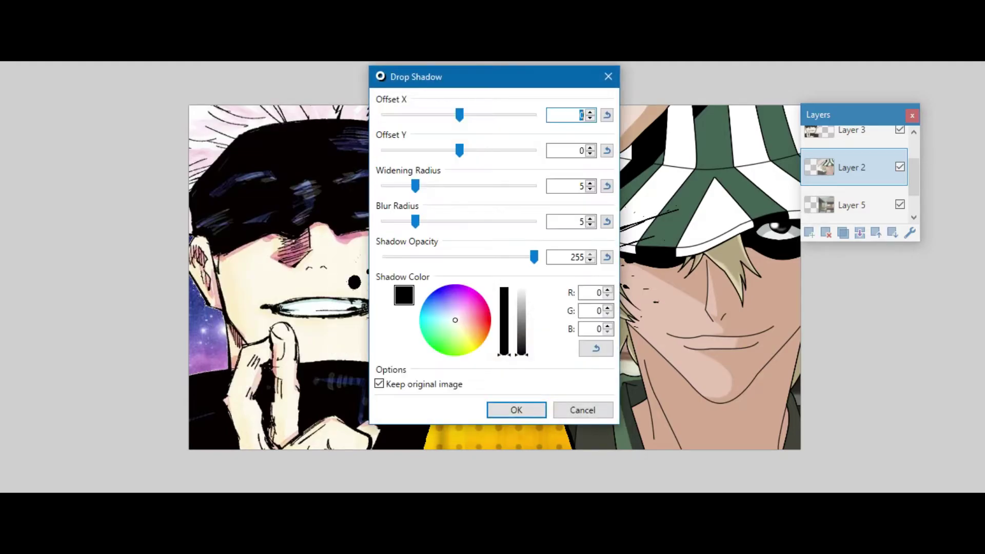
{"action": "left_click_drag", "start_coordinate": [507, 75], "coordinate": [218, 44]}
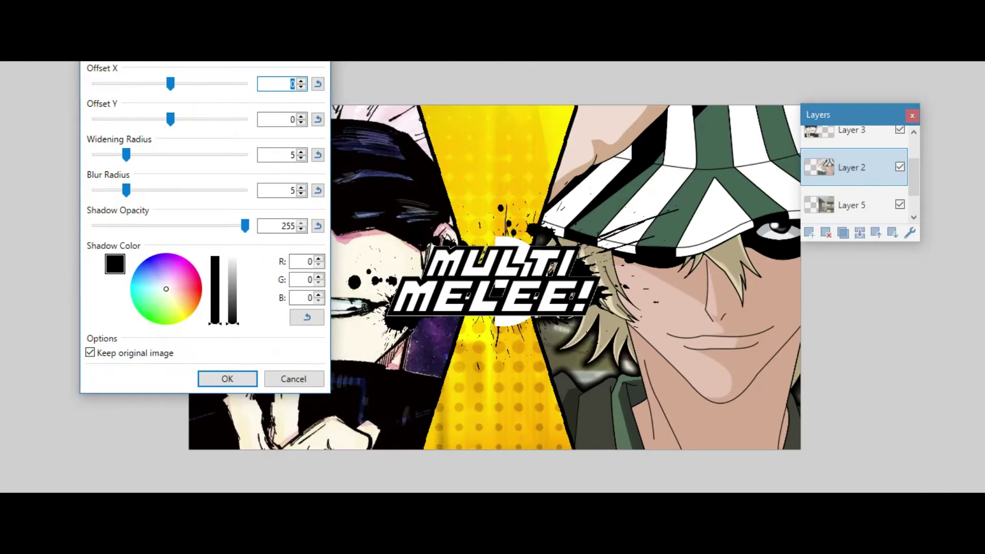
{"action": "type", "text": "5"}
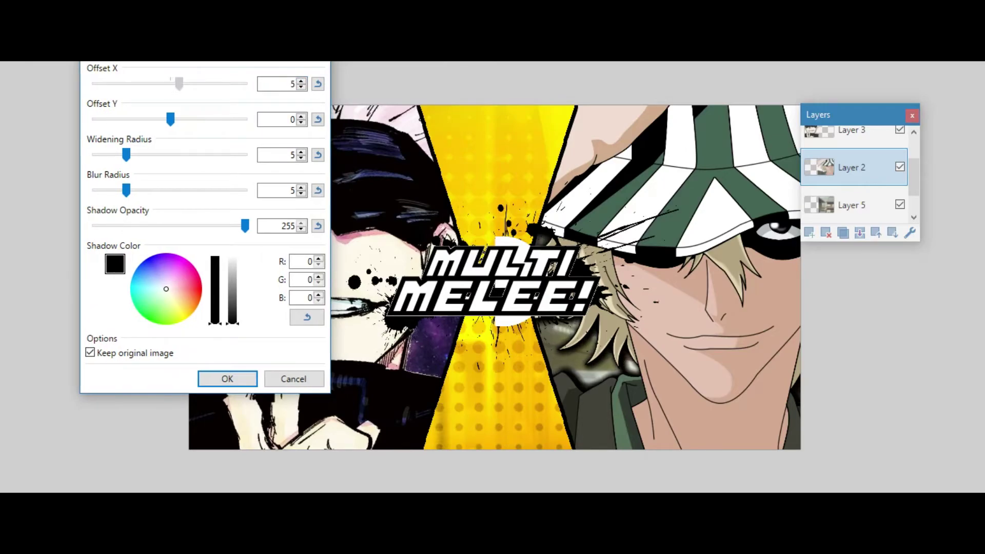
{"action": "left_click_drag", "start_coordinate": [176, 84], "coordinate": [164, 83]}
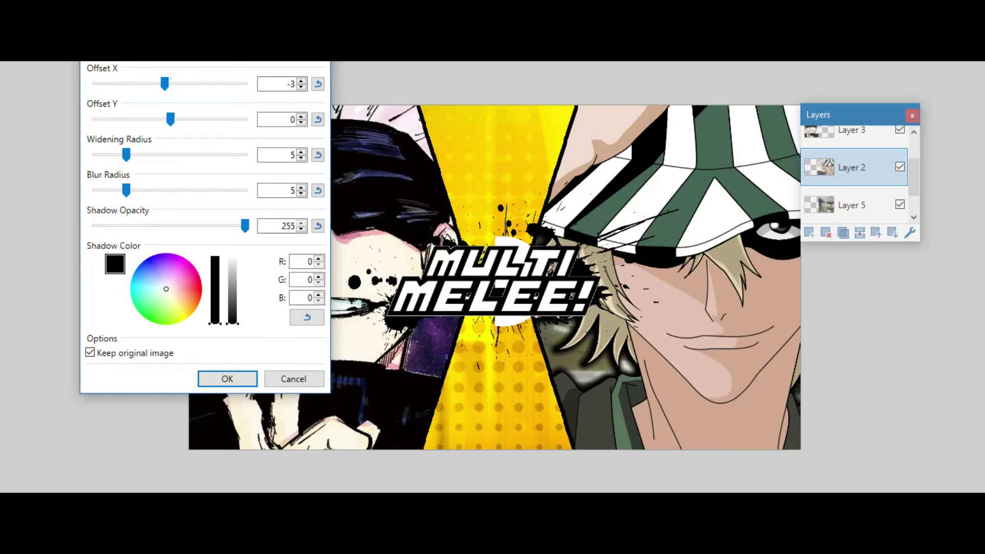
{"action": "left_click_drag", "start_coordinate": [171, 119], "coordinate": [176, 119]}
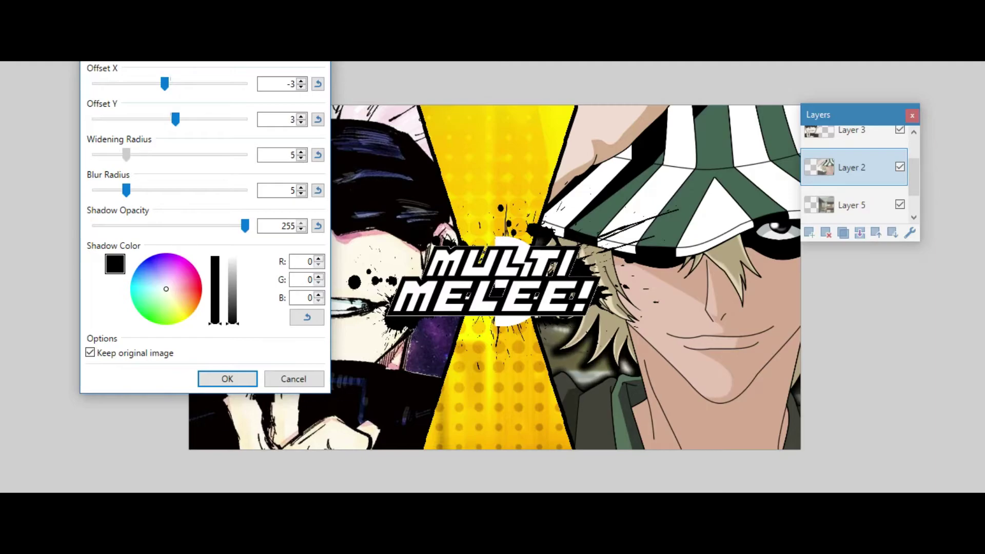
Set the Urahara shadow's Widening Radius to 3 and Blur Radius to 4 and apply the effect.
{"action": "left_click_drag", "start_coordinate": [126, 155], "coordinate": [107, 154]}
{"action": "left_click_drag", "start_coordinate": [126, 190], "coordinate": [133, 190]}
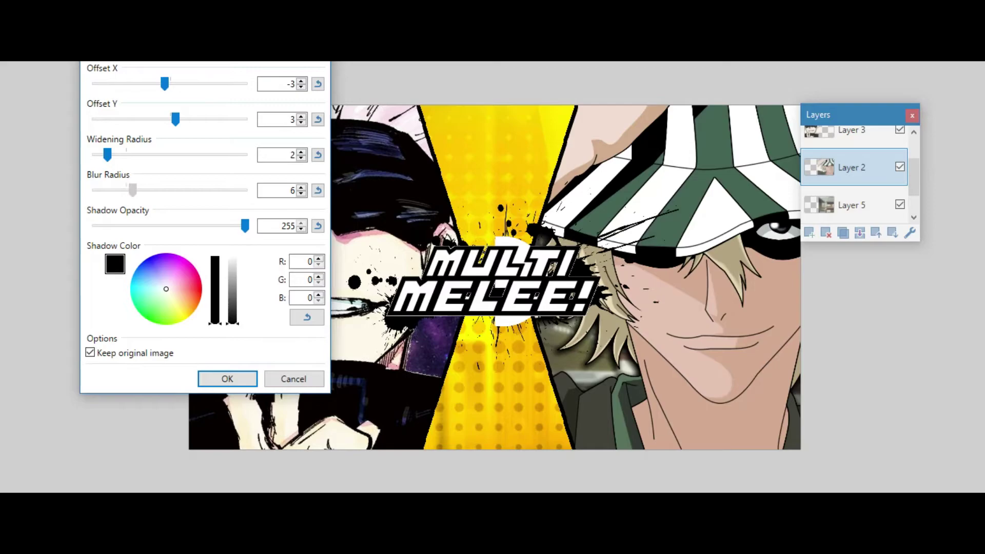
{"action": "left_click_drag", "start_coordinate": [133, 191], "coordinate": [121, 190]}
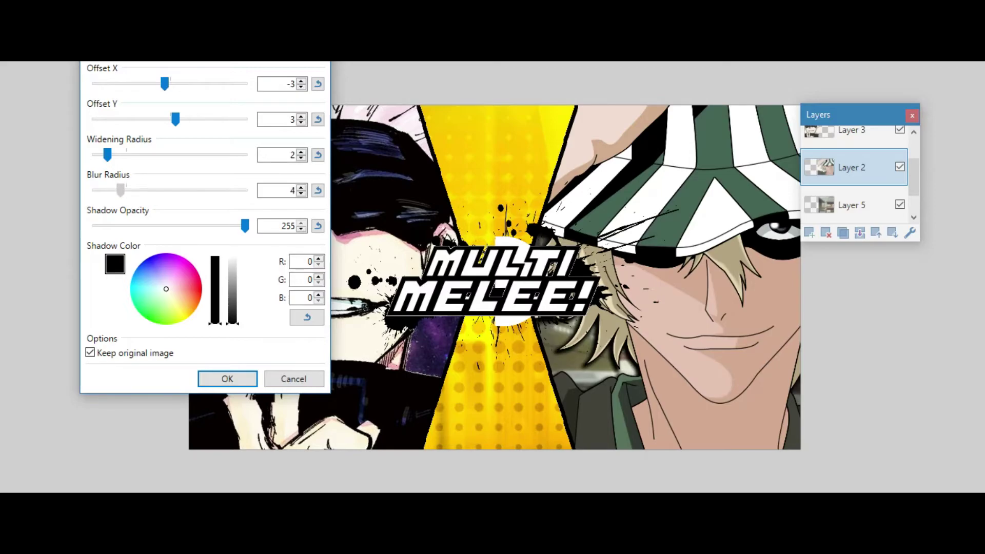
{"action": "left_click_drag", "start_coordinate": [108, 154], "coordinate": [114, 155]}
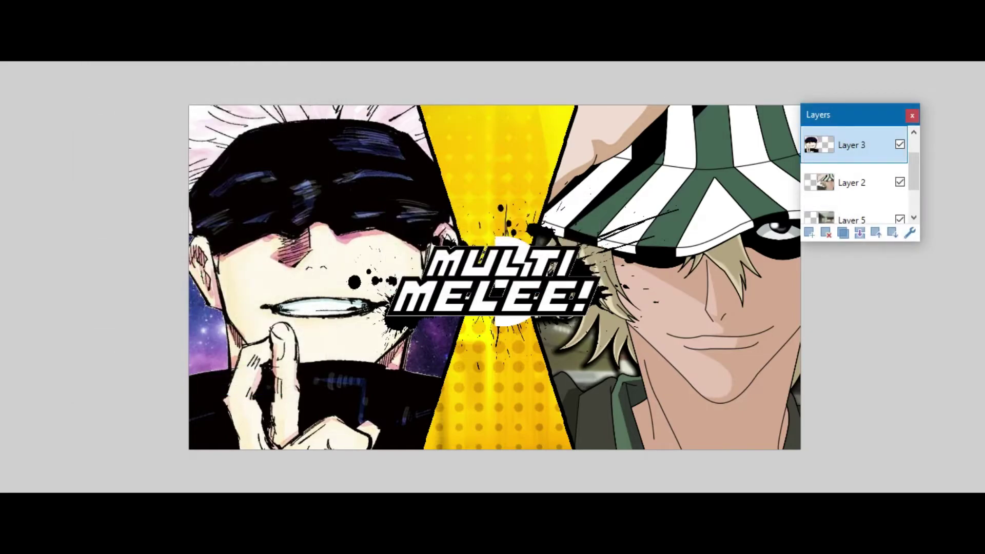
Apply a Drop Shadow to the Gojo render on Layer 3 with Offset X -6 and an increased Offset Y.
{"action": "left_click", "coordinate": [227, 31]}
{"action": "mouse_move", "coordinate": [247, 175]}
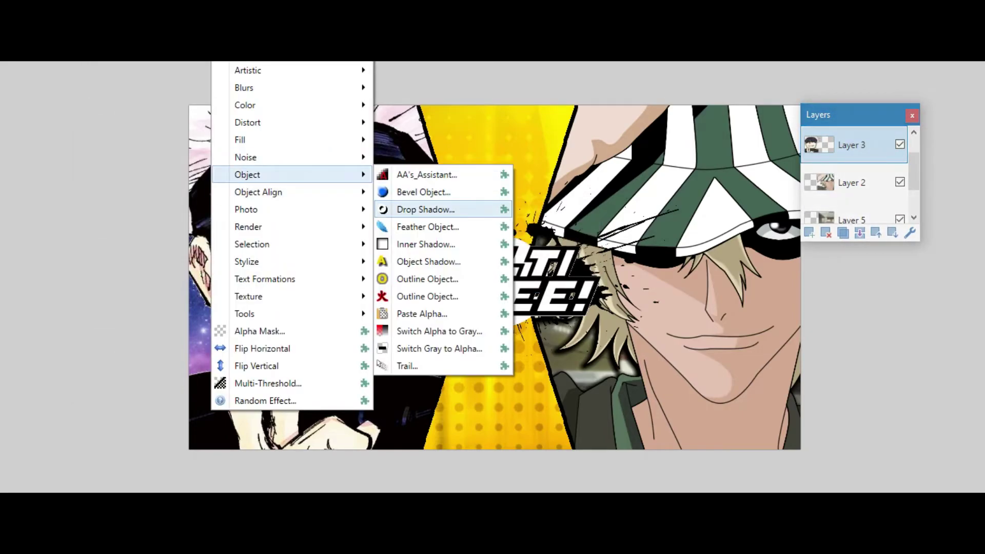
{"action": "left_click", "coordinate": [429, 210]}
{"action": "left_click_drag", "start_coordinate": [499, 86], "coordinate": [721, 84]}
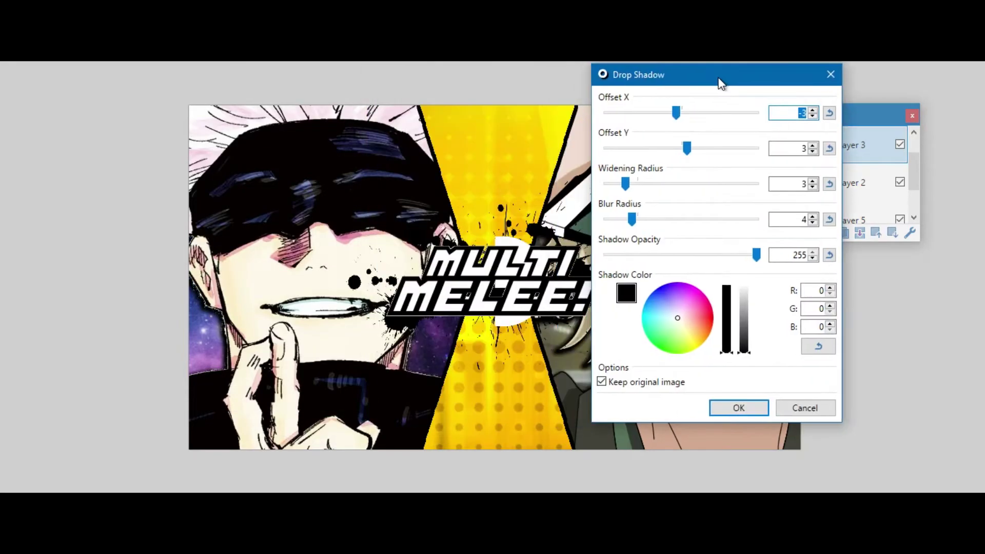
{"action": "type", "text": "-6"}
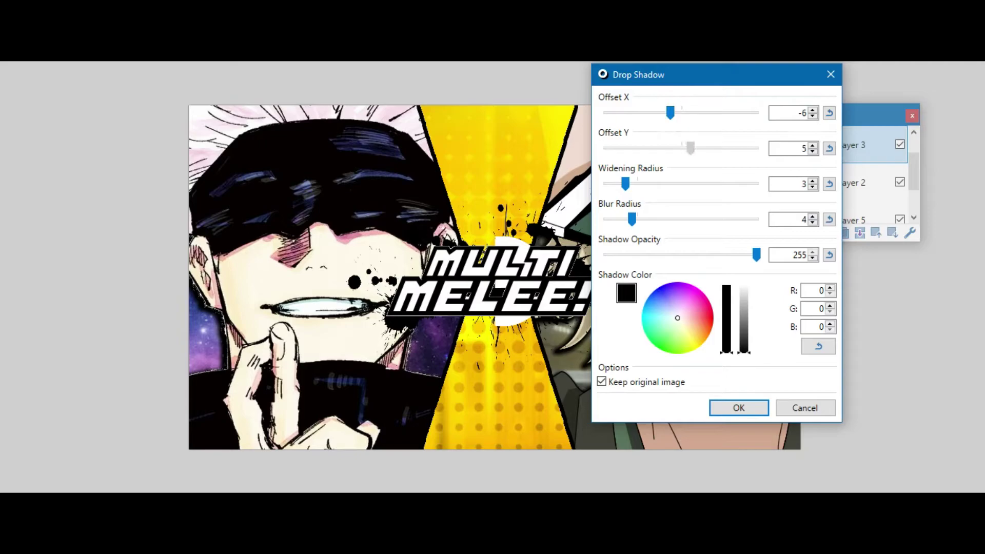
{"action": "left_click_drag", "start_coordinate": [691, 148], "coordinate": [696, 148]}
{"action": "key", "text": "Left"}
{"action": "key", "text": "Left"}
{"action": "key", "text": "Right"}
{"action": "key", "text": "Right"}
{"action": "key", "text": "Return"}
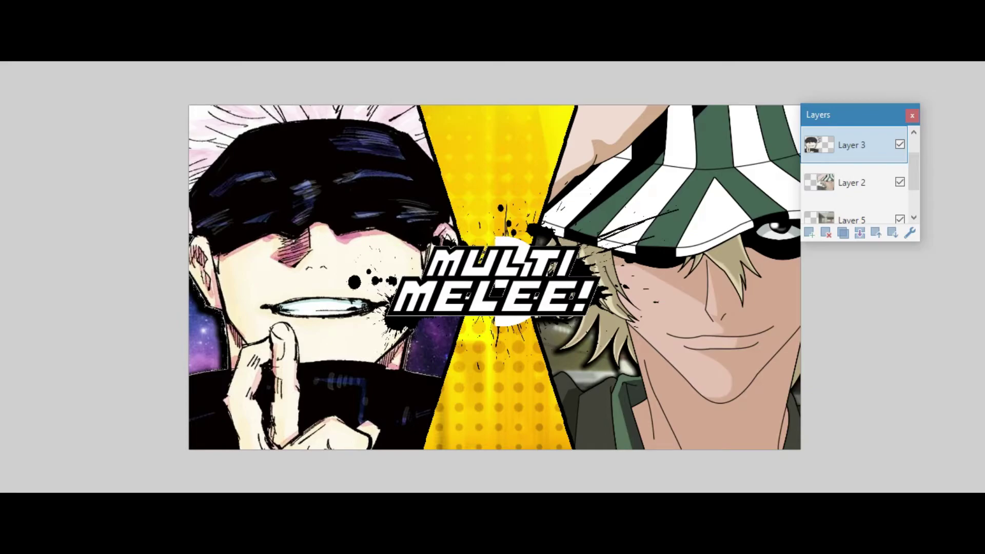
Start another Drop Shadow on the Gojo render on Layer 3 with Offset X 5 and a larger Widening Radius.
{"action": "left_click", "coordinate": [14, 14]}
{"action": "left_click", "coordinate": [39, 15]}
{"action": "left_click", "coordinate": [61, 31]}
{"action": "left_click", "coordinate": [131, 14]}
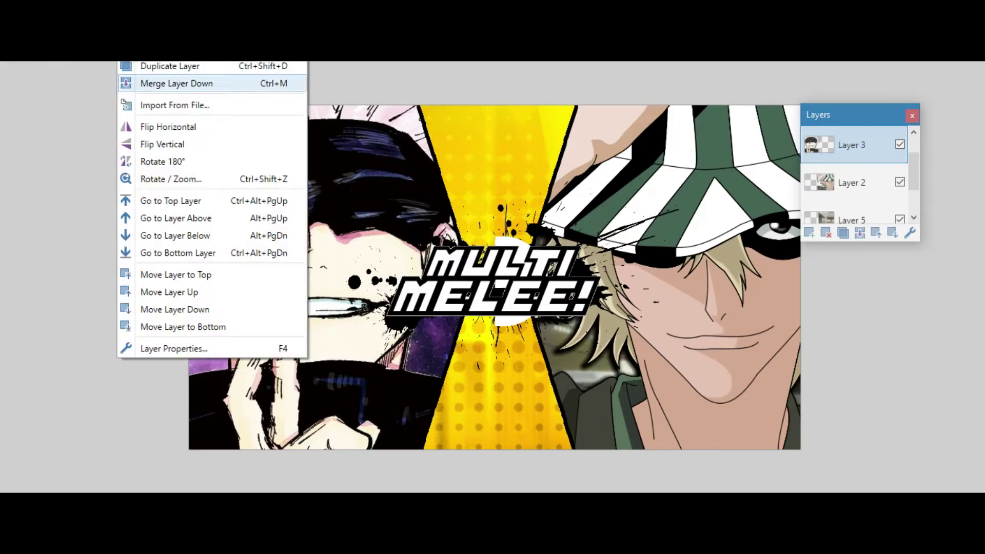
{"action": "mouse_move", "coordinate": [229, 14]}
{"action": "mouse_move", "coordinate": [256, 177]}
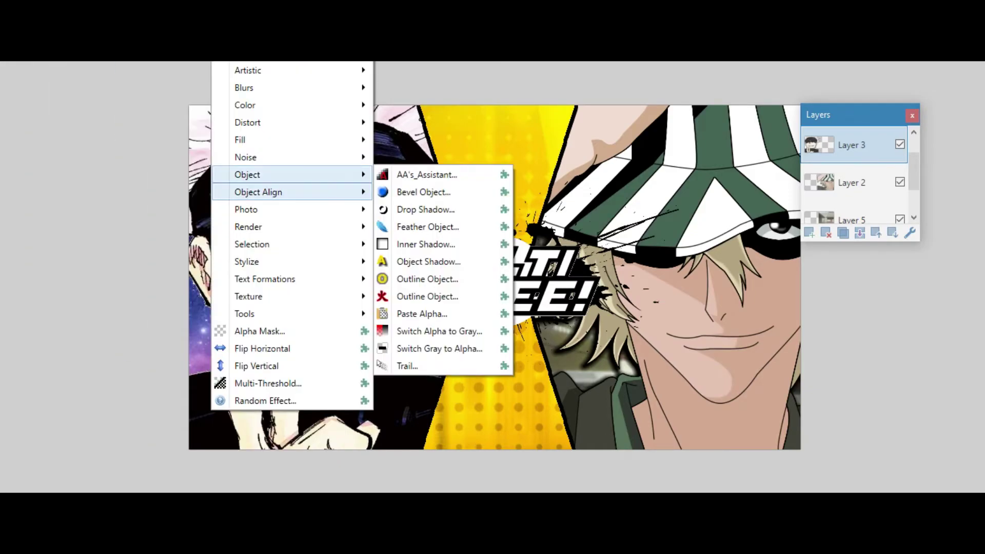
{"action": "left_click", "coordinate": [425, 209]}
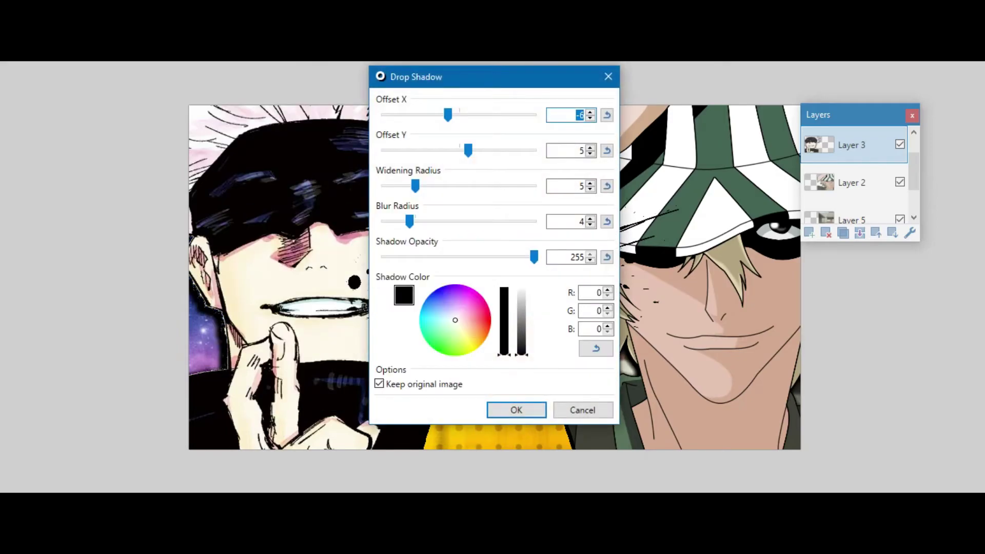
{"action": "type", "text": "9"}
{"action": "left_click_drag", "start_coordinate": [470, 115], "coordinate": [468, 115]}
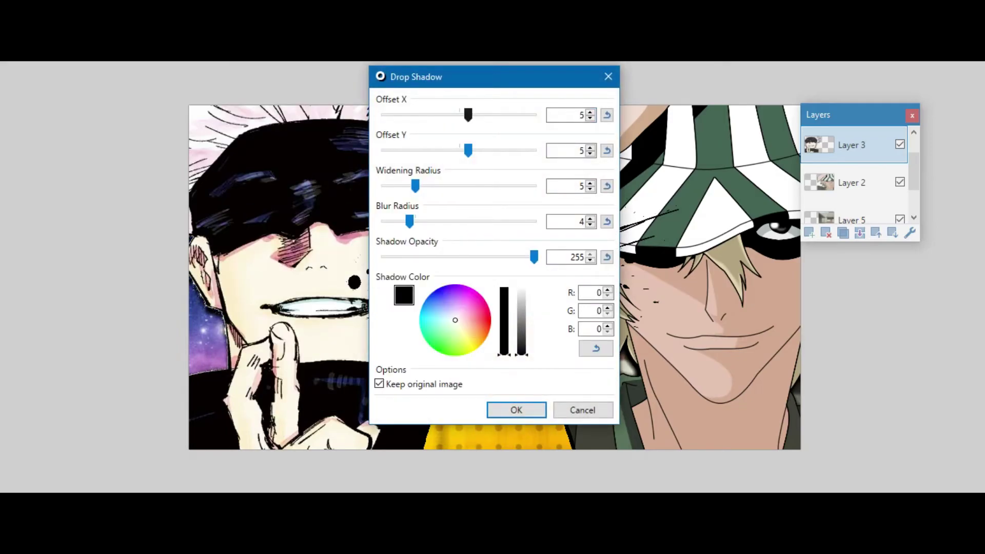
{"action": "left_click_drag", "start_coordinate": [415, 186], "coordinate": [434, 186]}
{"action": "left_click_drag", "start_coordinate": [456, 85], "coordinate": [657, 111]}
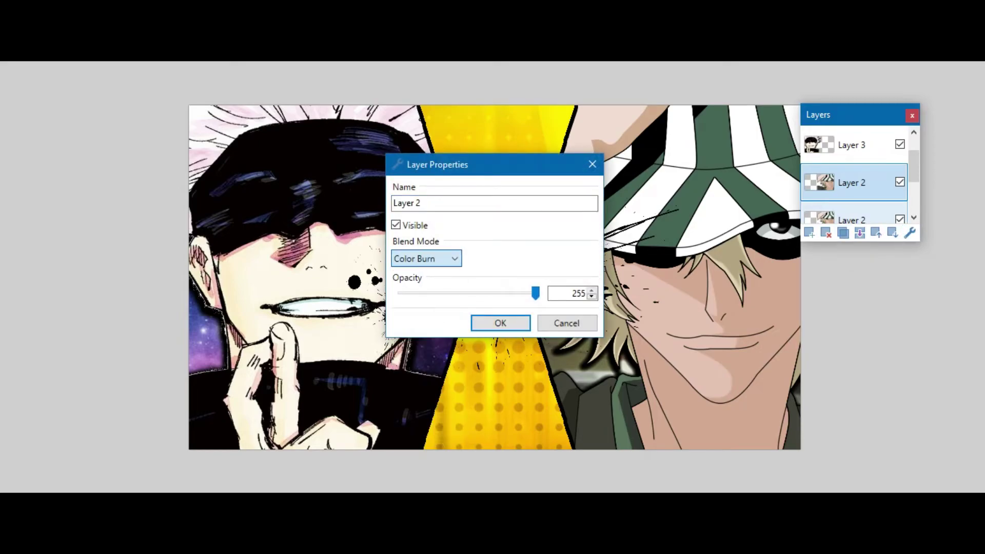
Set the duplicated Urahara layer's blend mode to Overlay and apply a Gaussian Blur with radius 21 to it.
{"action": "scroll", "coordinate": [426, 259], "scroll_direction": "down", "scroll_amount": 4}
{"action": "left_click", "coordinate": [501, 323]}
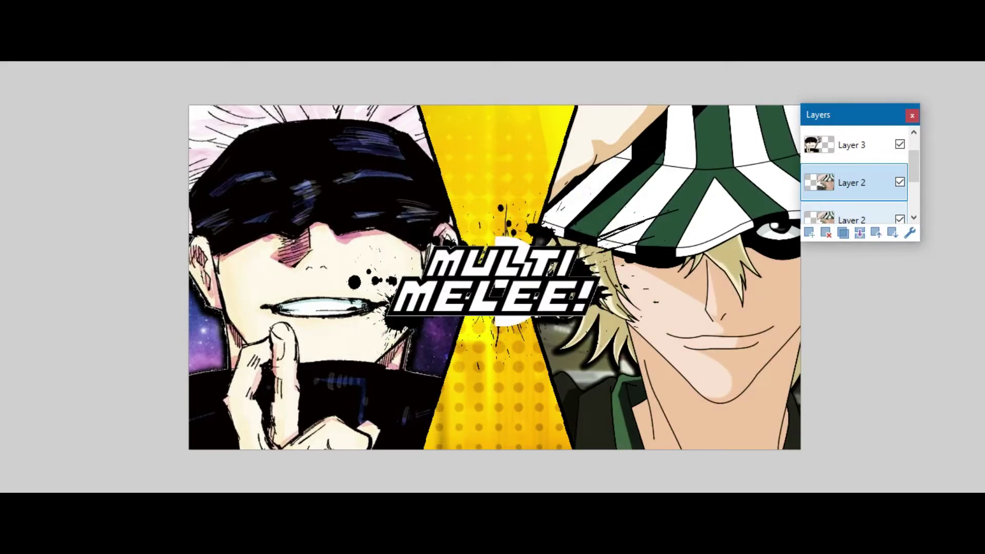
{"action": "left_click", "coordinate": [229, 53]}
{"action": "mouse_move", "coordinate": [267, 87]}
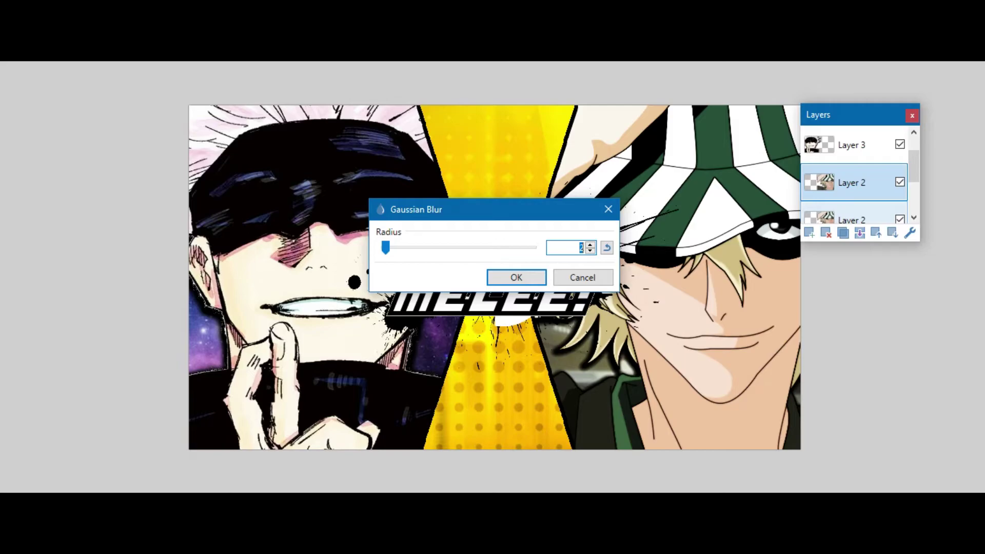
{"action": "left_click_drag", "start_coordinate": [504, 210], "coordinate": [350, 222]}
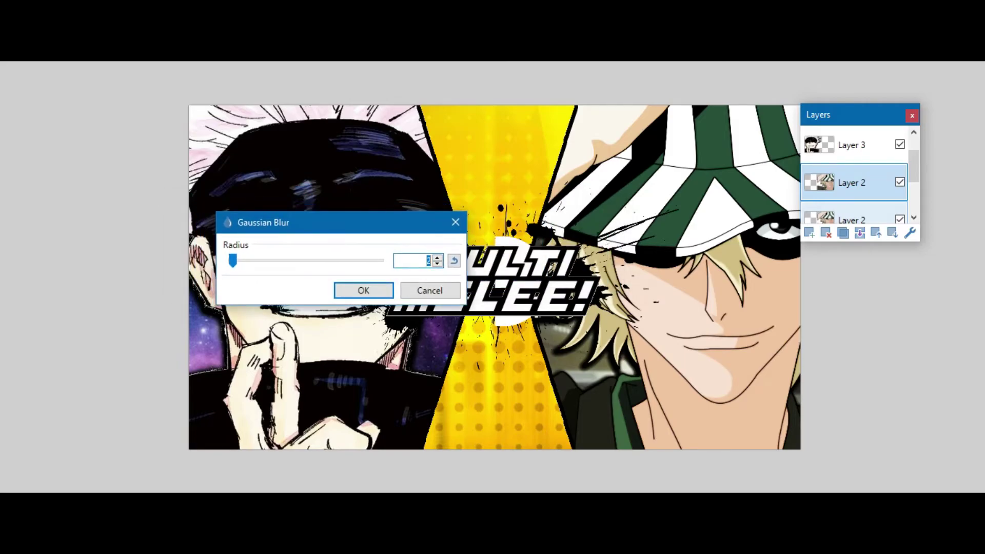
{"action": "left_click", "coordinate": [233, 261]}
{"action": "left_click_drag", "start_coordinate": [233, 261], "coordinate": [231, 261]}
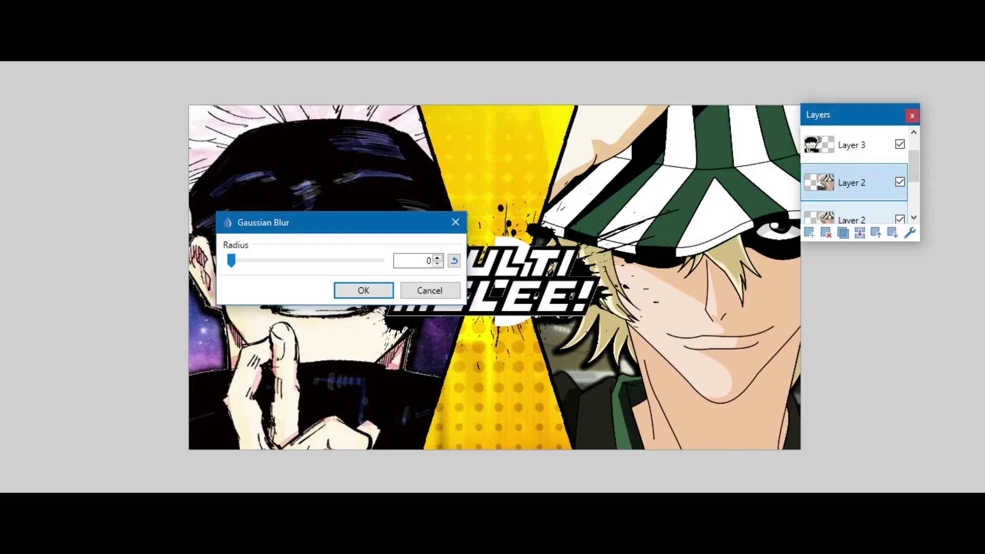
{"action": "mouse_move", "coordinate": [232, 261]}
{"action": "left_mouse_down"}
{"action": "mouse_move", "coordinate": [367, 260]}
{"action": "mouse_move", "coordinate": [236, 261]}
{"action": "mouse_move", "coordinate": [248, 260]}
{"action": "left_mouse_up"}
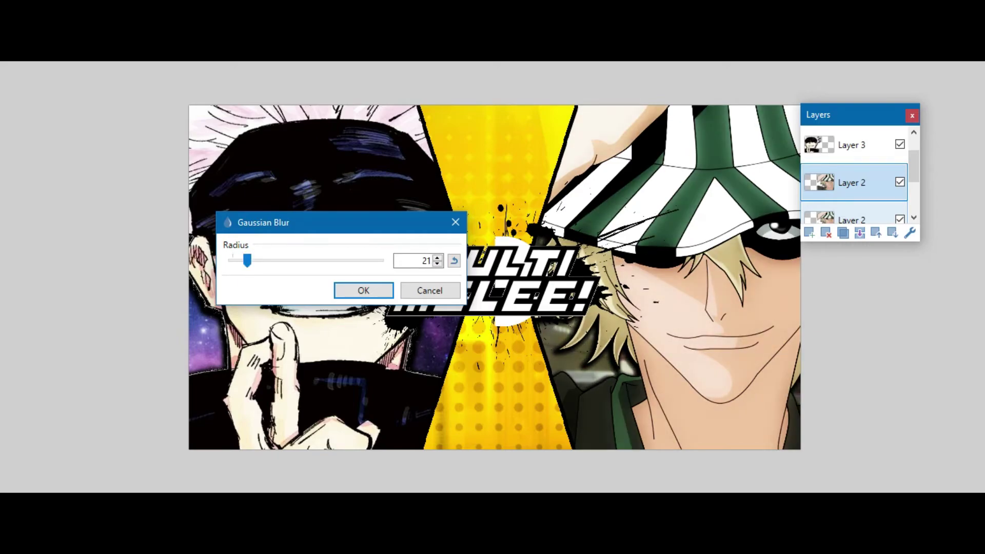
{"action": "key", "text": "Return"}
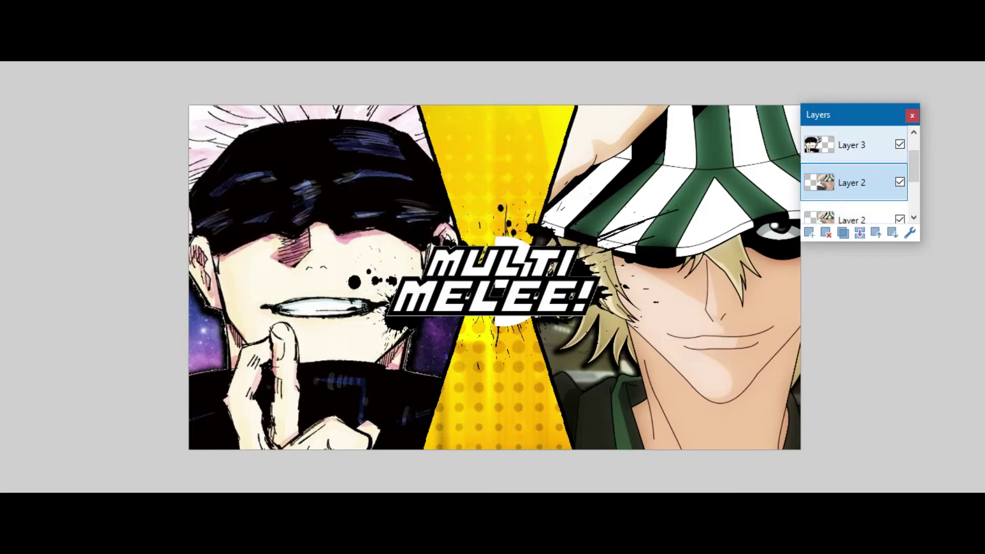
Duplicate the Gojo render layer, Layer 3.
{"action": "left_click", "coordinate": [852, 145]}
{"action": "left_click", "coordinate": [843, 233]}
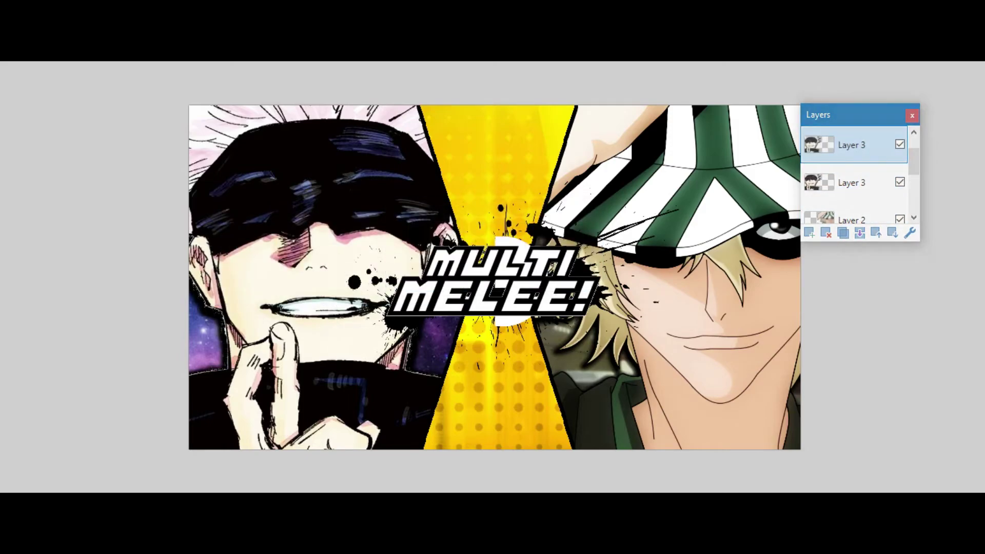
{"action": "left_click", "coordinate": [229, 31]}
{"action": "mouse_move", "coordinate": [292, 87]}
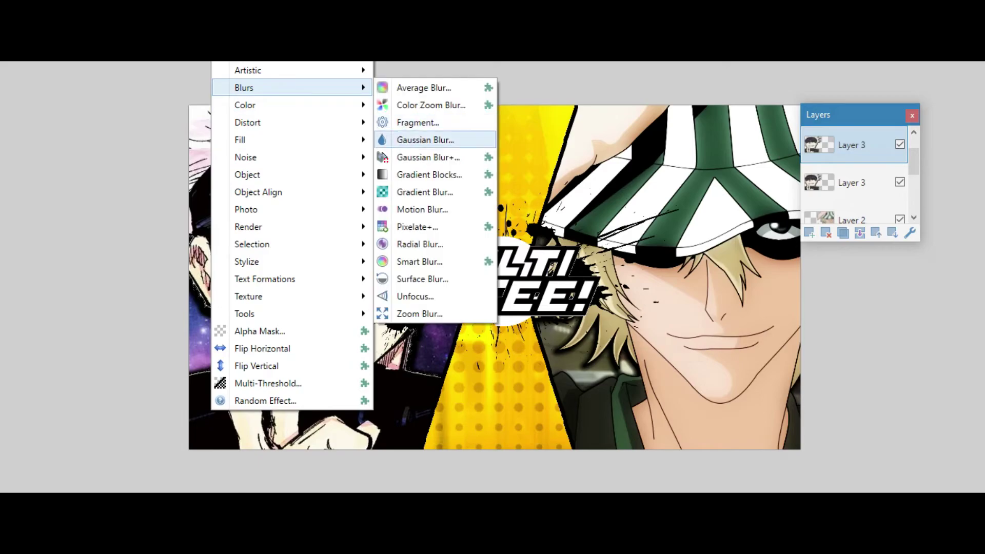
{"action": "key", "text": "Return"}
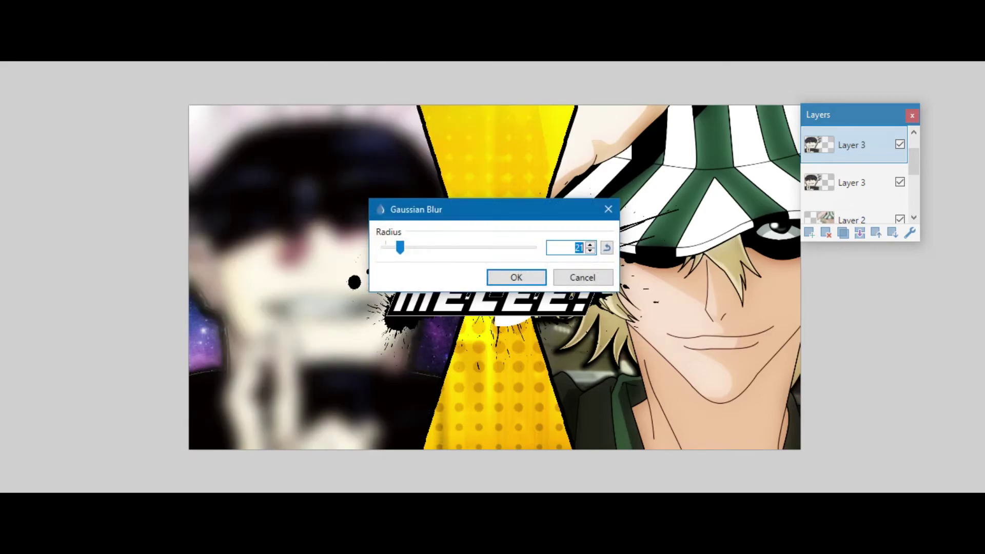
{"action": "left_click", "coordinate": [583, 278]}
Set the blend mode of the duplicated Gojo layer to Overlay.
{"action": "left_click", "coordinate": [910, 233]}
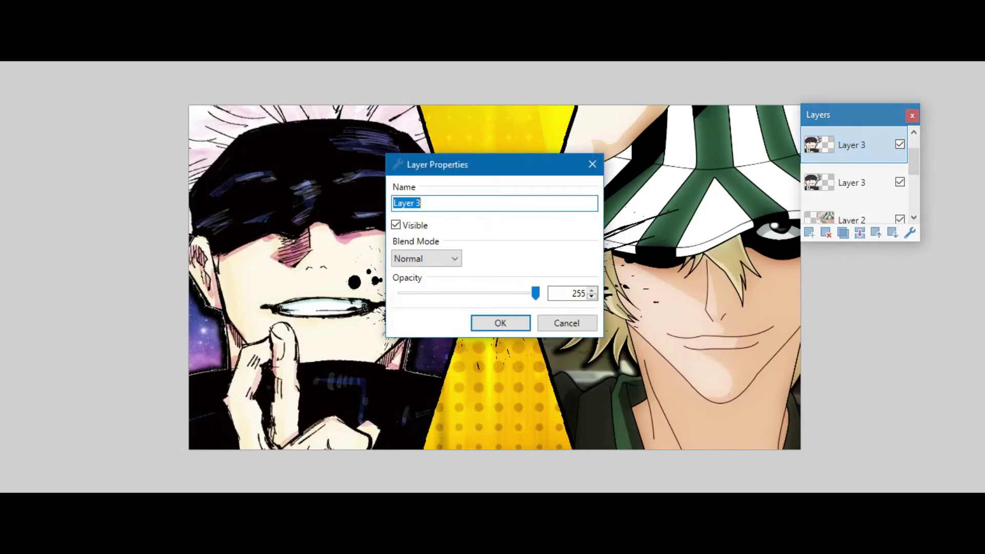
{"action": "left_click", "coordinate": [426, 258]}
{"action": "left_click", "coordinate": [411, 366]}
{"action": "left_click", "coordinate": [501, 323]}
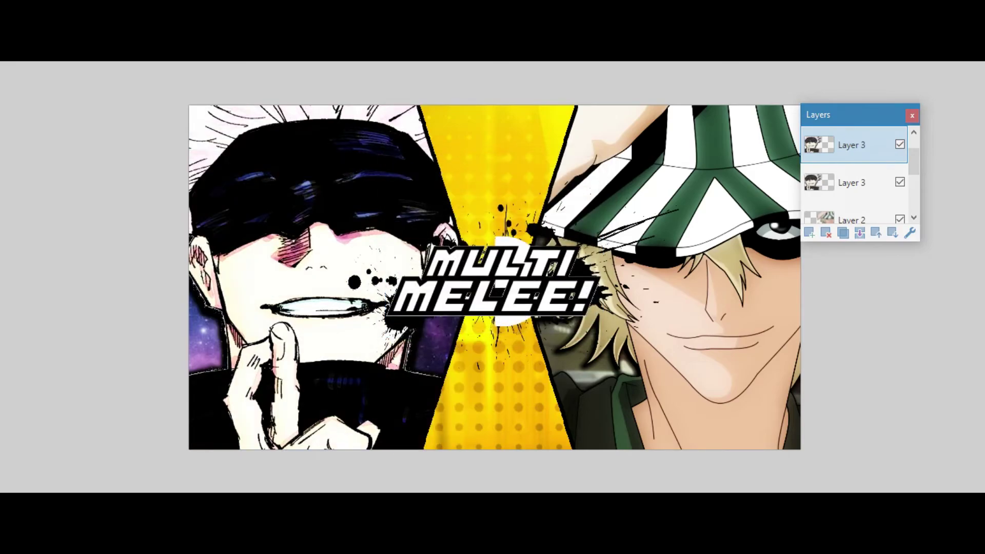
Try a Gaussian Blur with radius 21 on the duplicated Gojo layer and undo it.
{"action": "left_click", "coordinate": [228, 32]}
{"action": "mouse_move", "coordinate": [288, 88]}
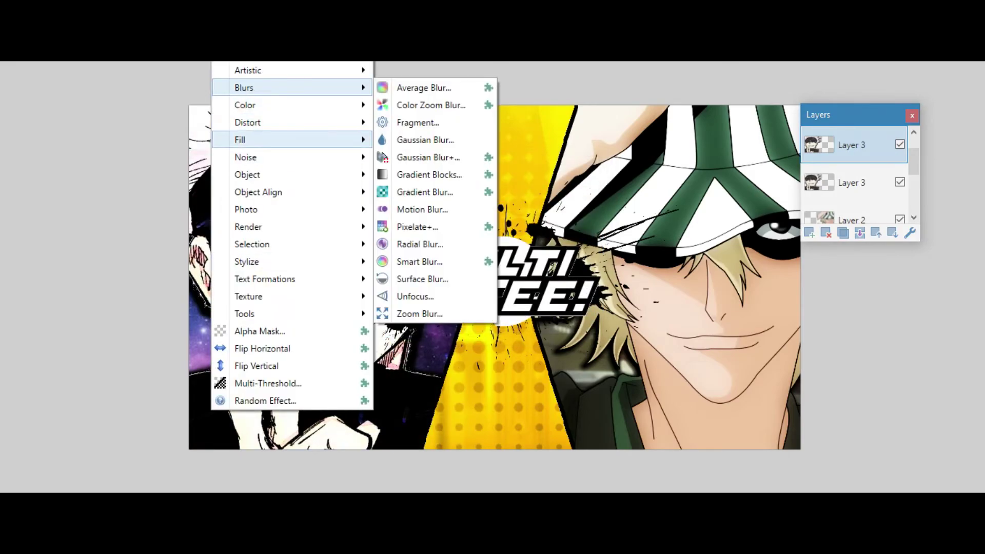
{"action": "left_click", "coordinate": [410, 140]}
{"action": "left_click_drag", "start_coordinate": [436, 202], "coordinate": [467, 282]}
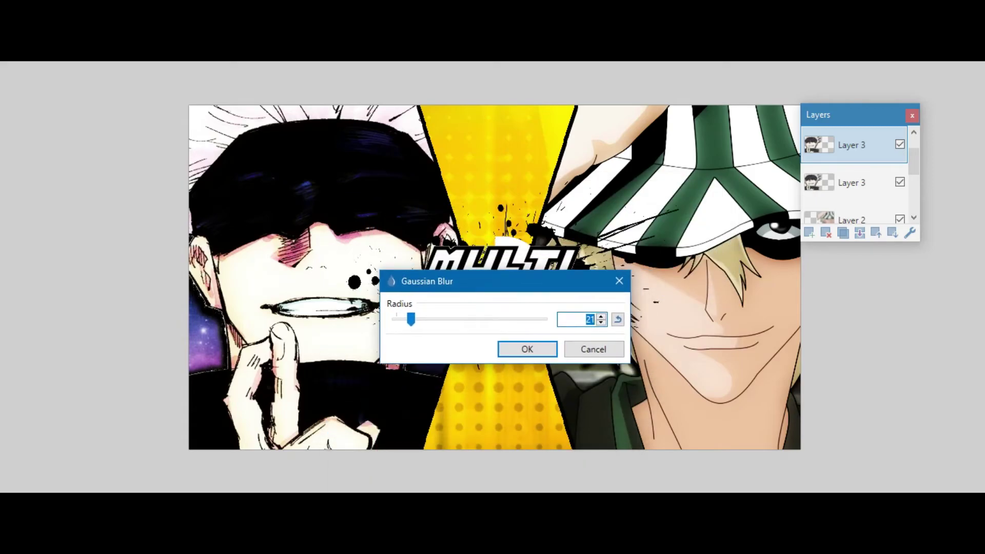
{"action": "left_click", "coordinate": [528, 349]}
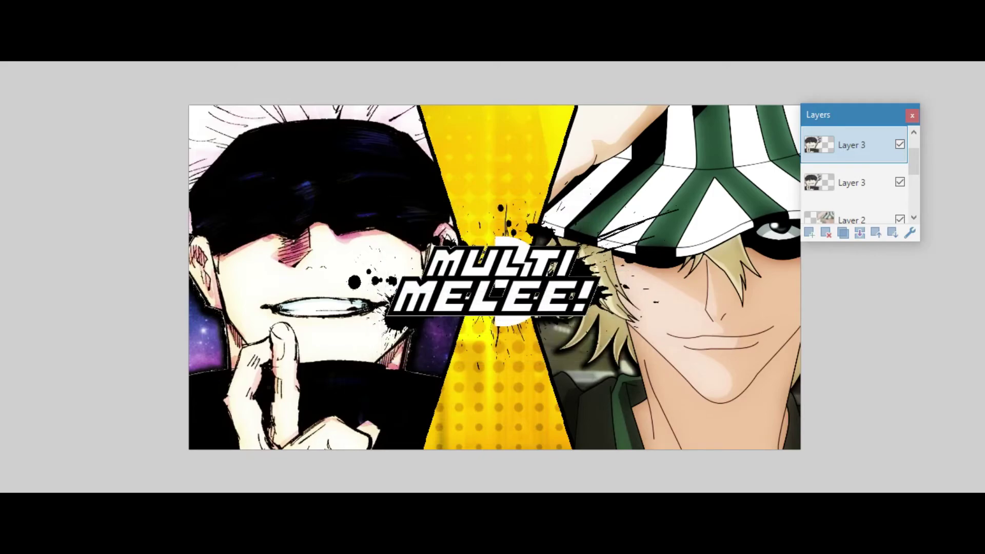
{"action": "key", "text": "ctrl+z"}
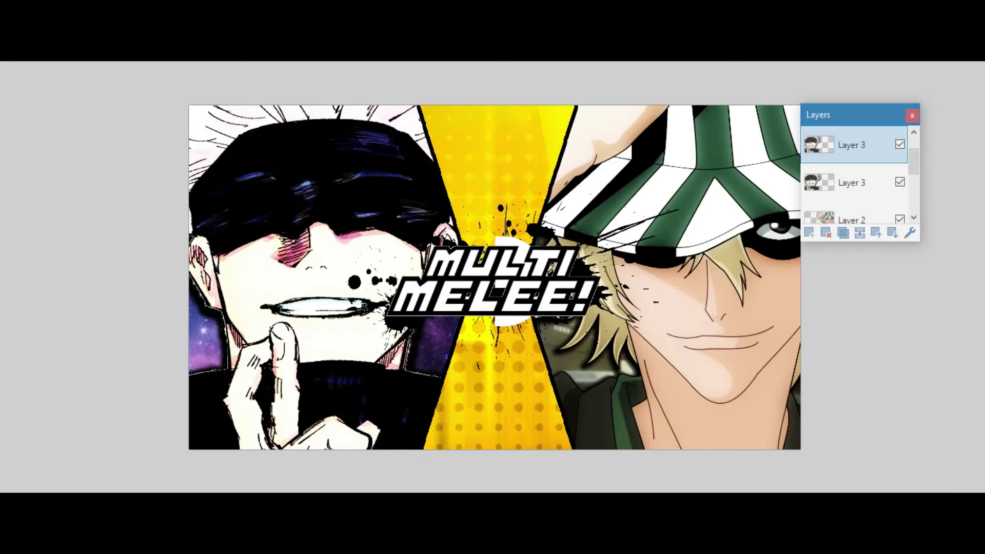
Apply a Gaussian Blur with radius 18 to the duplicated Gojo layer.
{"action": "left_click", "coordinate": [223, 44]}
{"action": "mouse_move", "coordinate": [246, 88]}
{"action": "left_click", "coordinate": [424, 140]}
{"action": "type", "text": "10"}
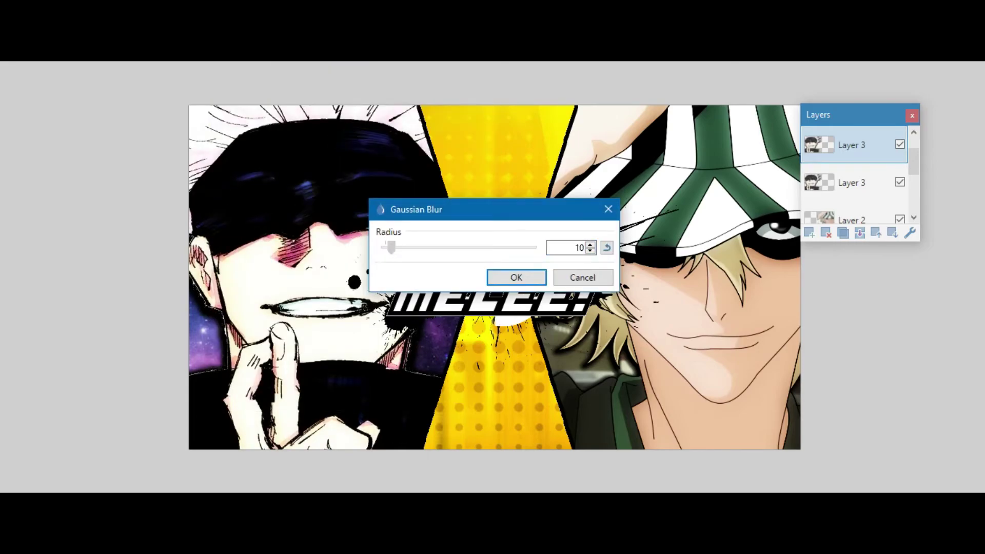
{"action": "key", "text": "Up"}
{"action": "left_click_drag", "start_coordinate": [397, 247], "coordinate": [398, 248]}
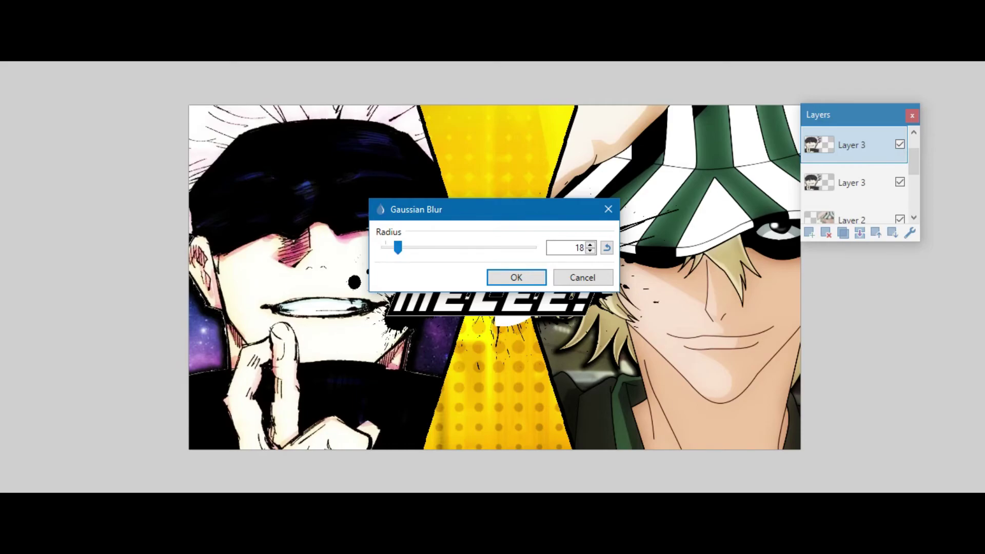
{"action": "left_click", "coordinate": [517, 278]}
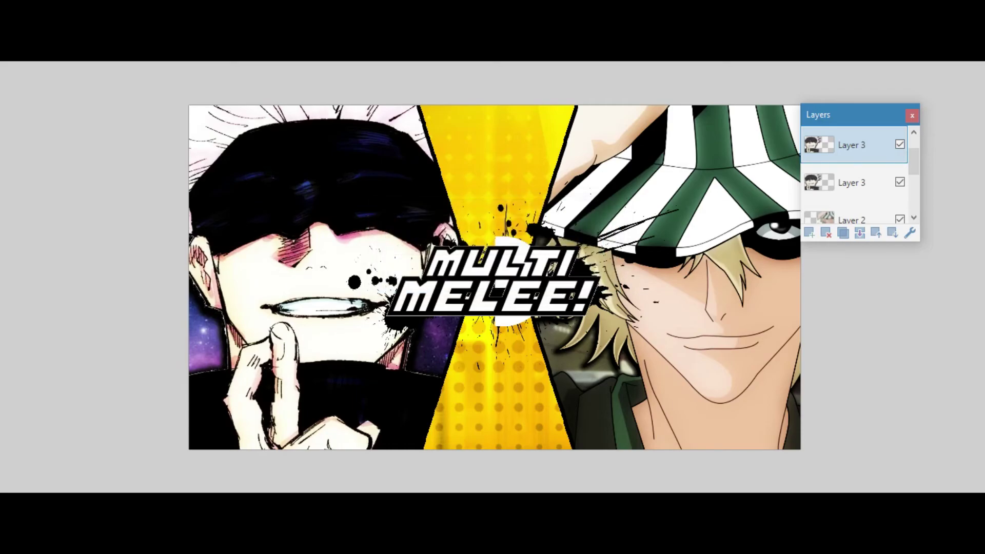
Lower the opacity of the Gojo overlay layer to 135.
{"action": "left_click", "coordinate": [910, 233]}
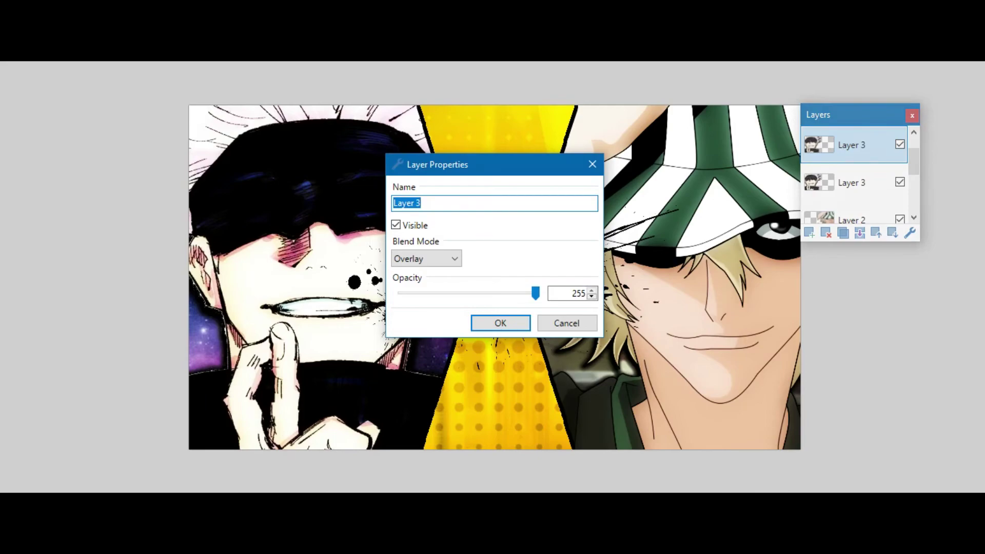
{"action": "left_click_drag", "start_coordinate": [536, 293], "coordinate": [472, 292]}
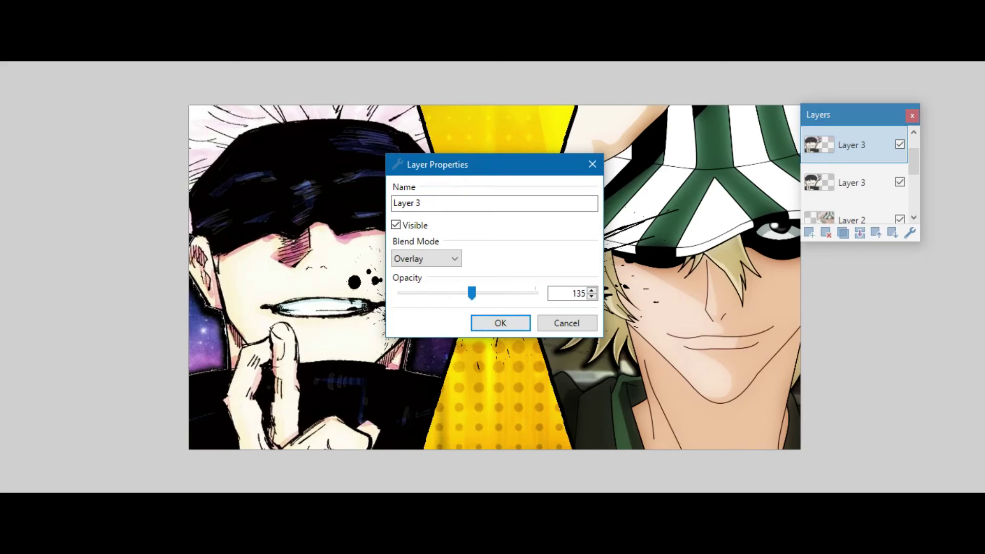
{"action": "key", "text": "Return"}
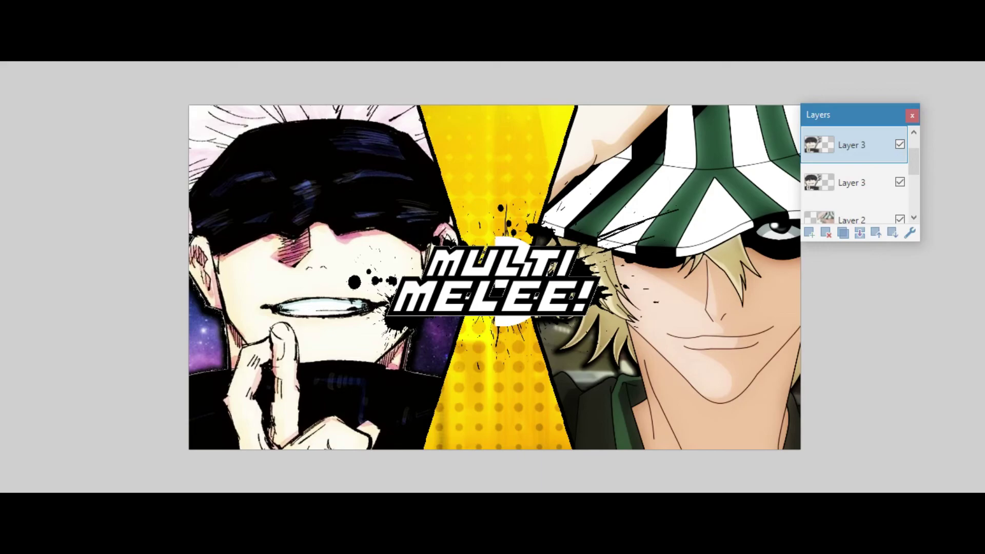
Try moving the Gojo overlay layer's contents across to Urahara's side and undo the move.
{"action": "mouse_move", "coordinate": [914, 162]}
{"action": "left_mouse_down"}
{"action": "mouse_move", "coordinate": [914, 153]}
{"action": "mouse_move", "coordinate": [914, 164]}
{"action": "left_mouse_up"}
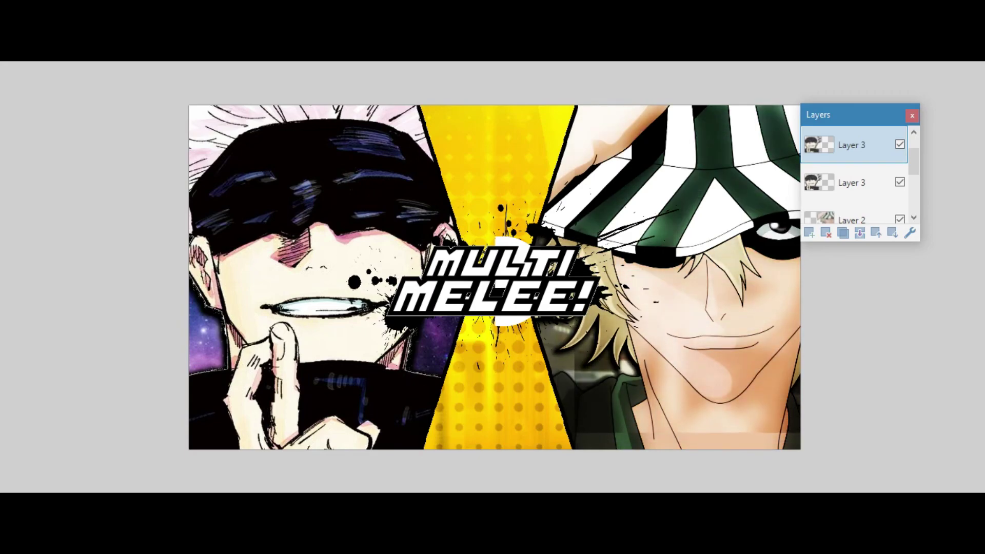
{"action": "left_click_drag", "start_coordinate": [328, 277], "coordinate": [699, 284]}
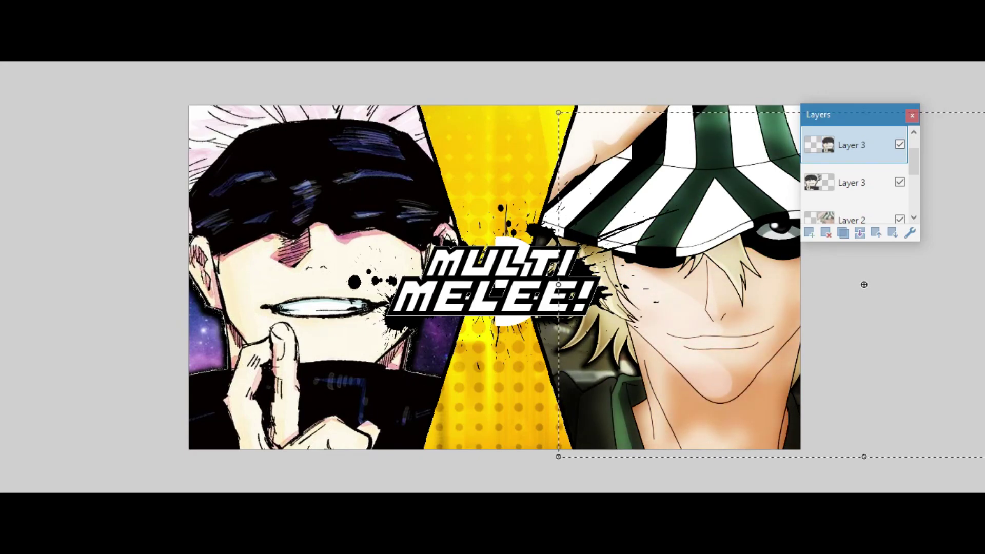
{"action": "key", "text": "ctrl+z"}
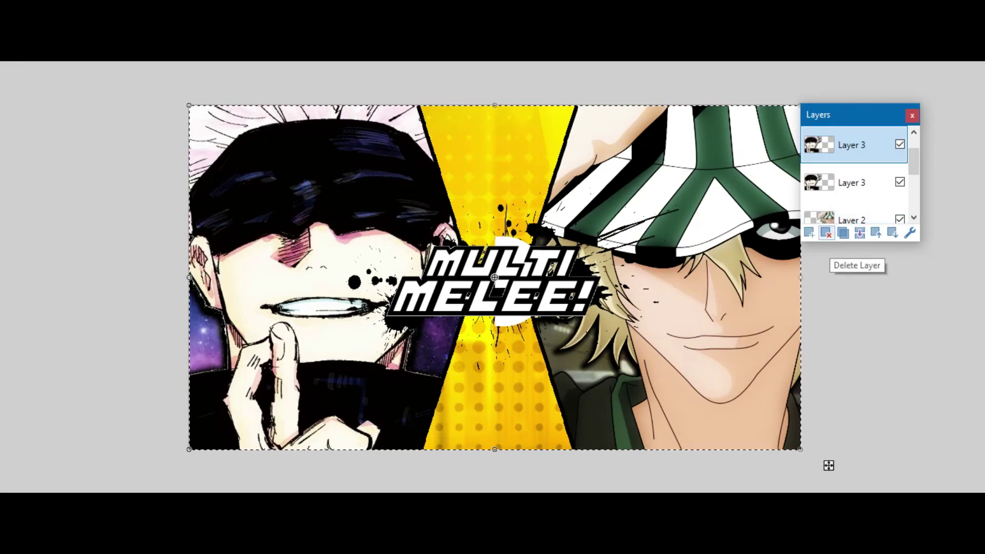
Try deleting the upper Layer 3, bring the second Gojo layer back, and clear the selection.
{"action": "left_click", "coordinate": [827, 233]}
{"action": "key", "text": "ctrl+d"}
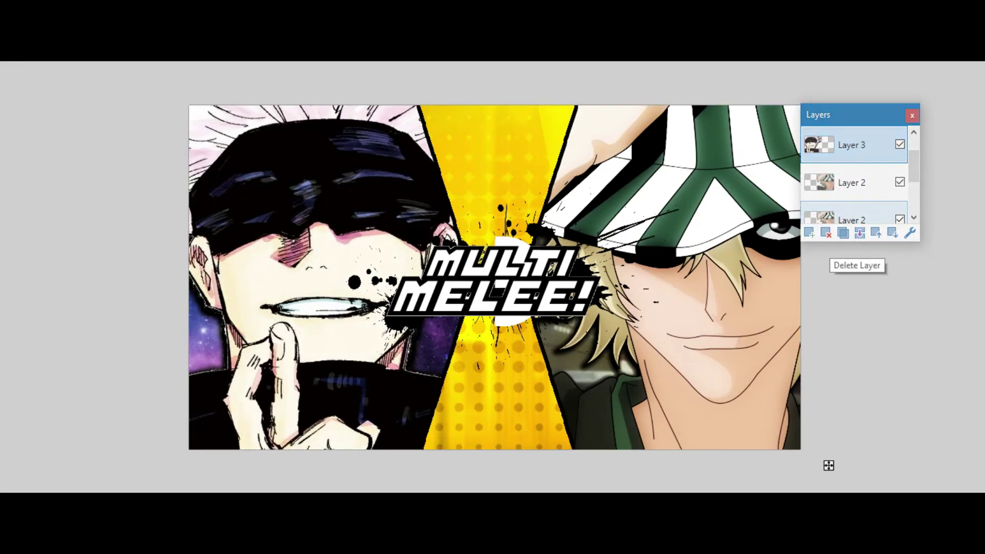
{"action": "mouse_move", "coordinate": [829, 465]}
{"action": "left_mouse_down"}
{"action": "mouse_move", "coordinate": [932, 484]}
{"action": "mouse_move", "coordinate": [818, 466]}
{"action": "mouse_move", "coordinate": [829, 466]}
{"action": "left_mouse_up"}
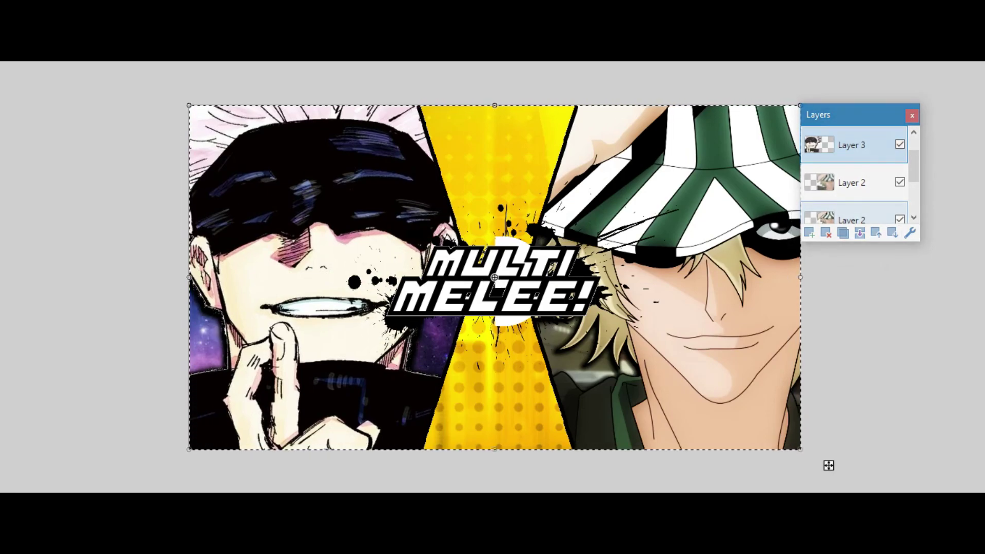
{"action": "key", "text": "ctrl+shift+d"}
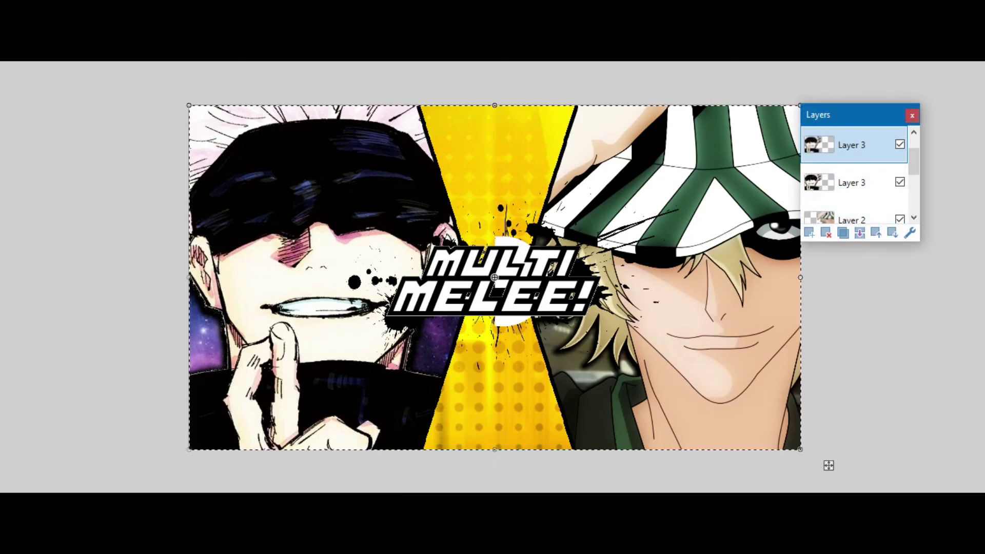
{"action": "key", "text": "ctrl+d"}
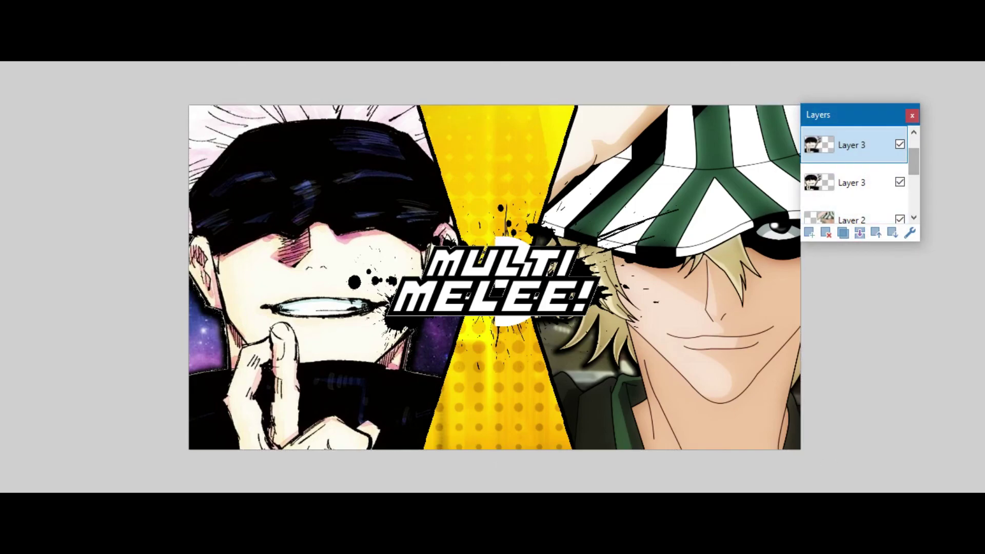
{"action": "left_click_drag", "start_coordinate": [866, 111], "coordinate": [931, 108]}
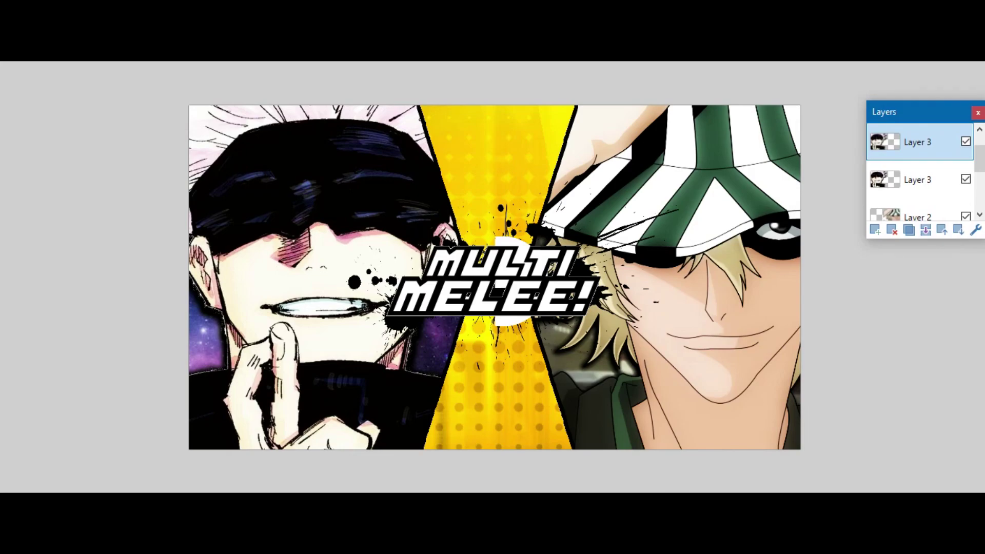
{"action": "left_click_drag", "start_coordinate": [910, 114], "coordinate": [847, 116]}
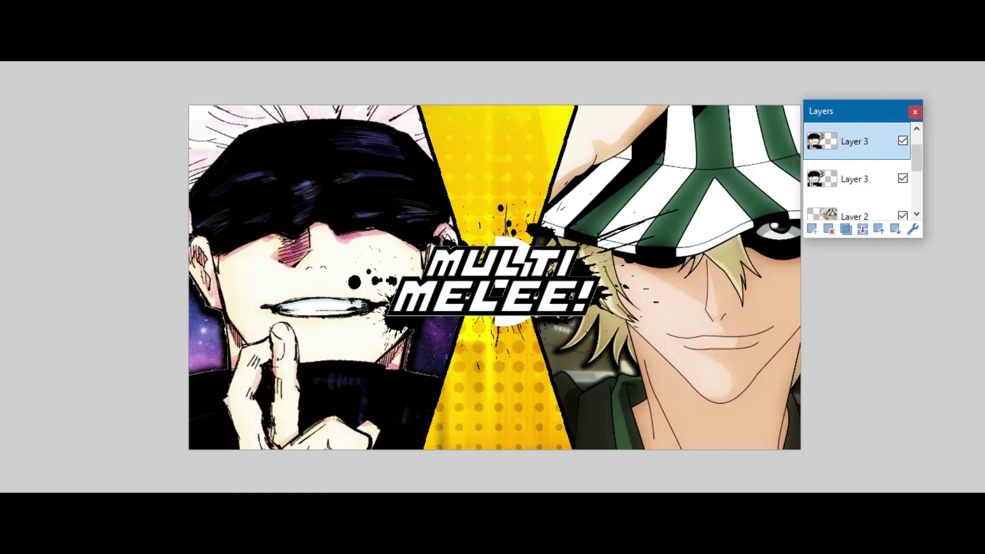